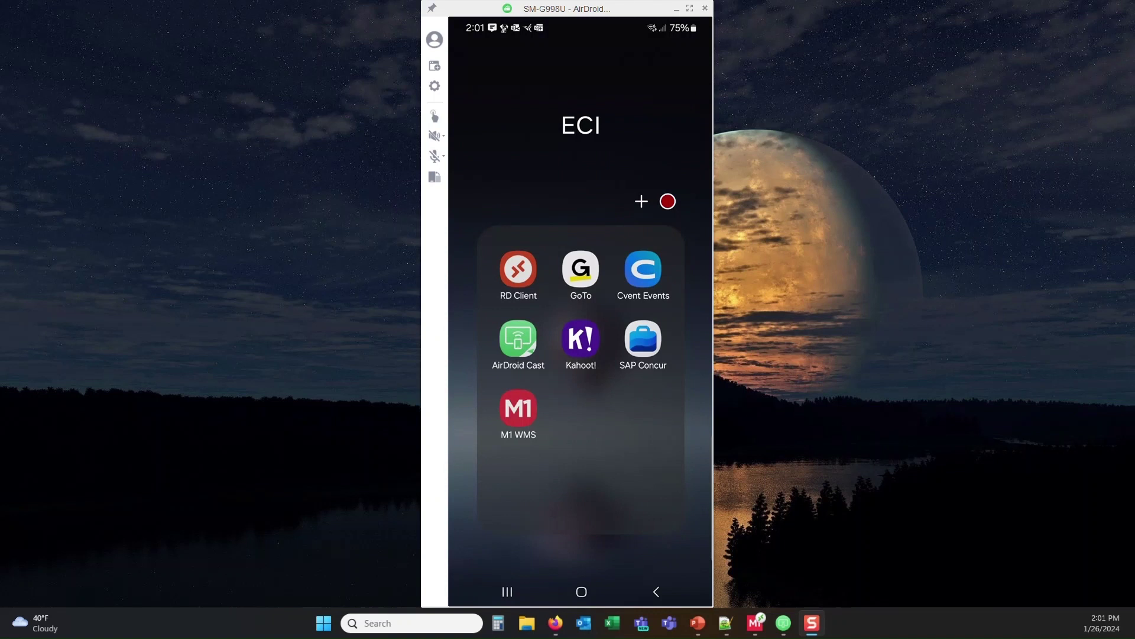
Step: Launch the M1 WMS app from the ECI folder
left_click(518, 408)
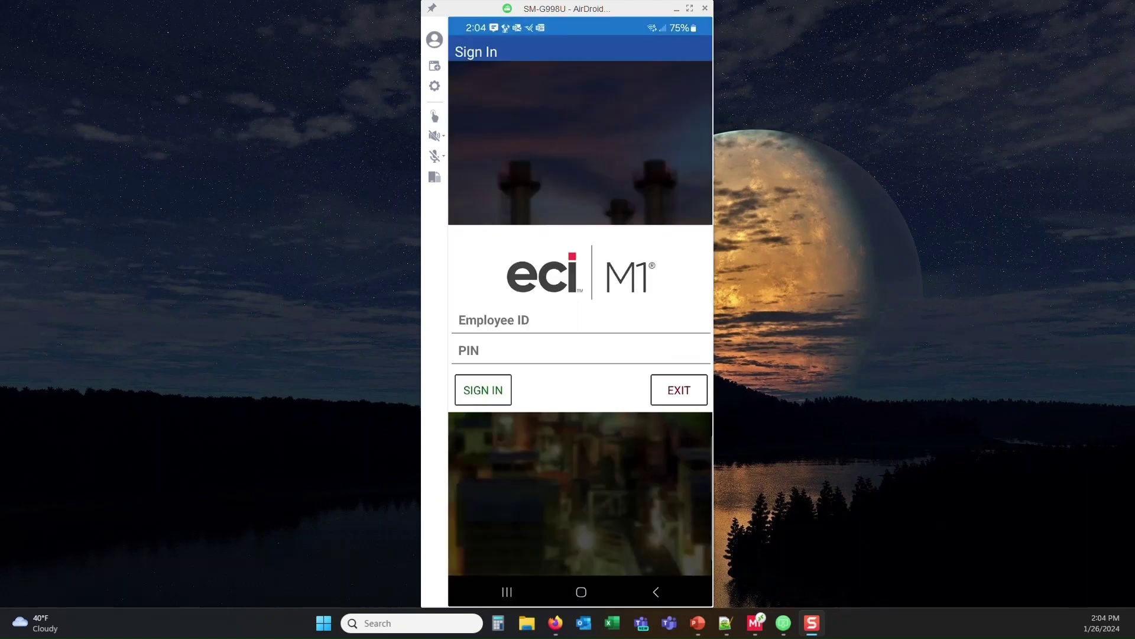
Step: Sign in to M1 WMS with the employee ID and PIN
left_click(561, 320)
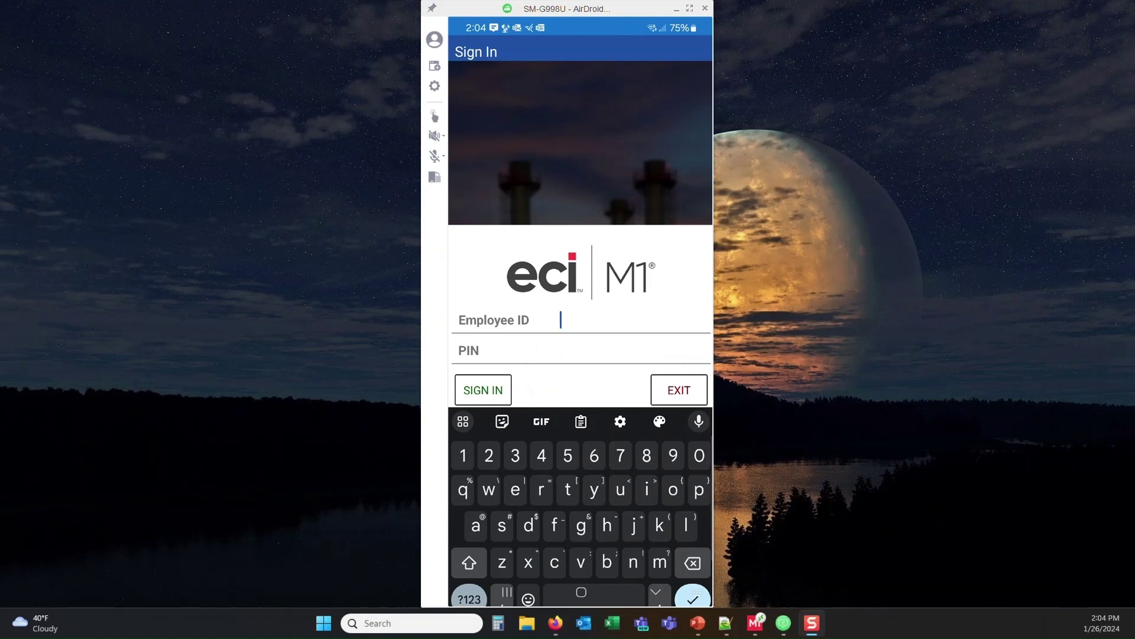
type("zakms")
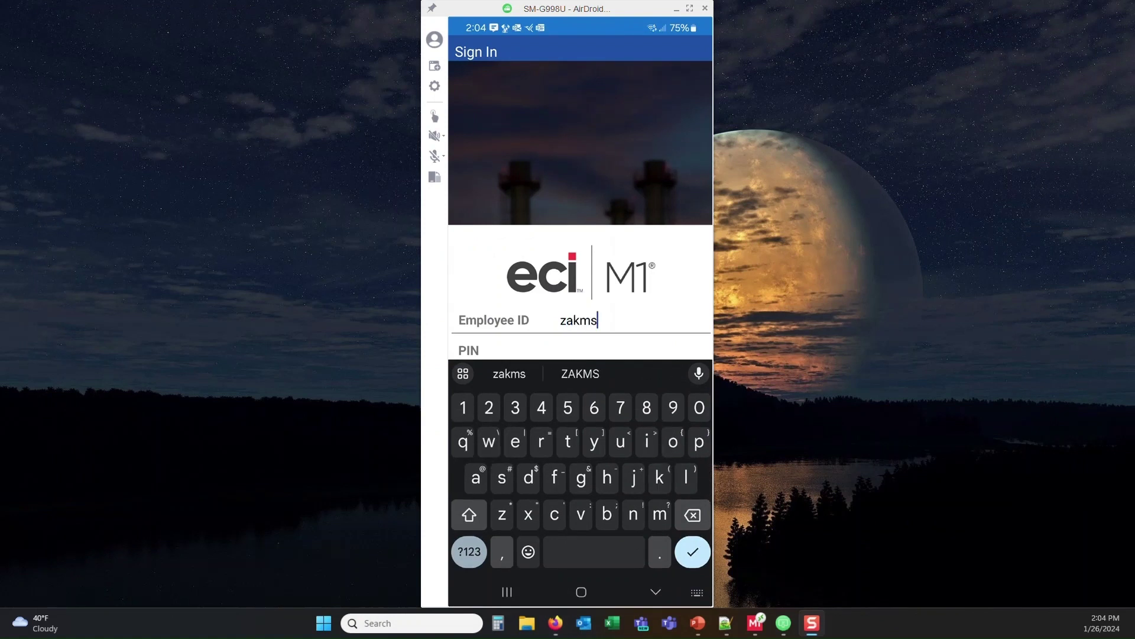
key("Return")
type("1234")
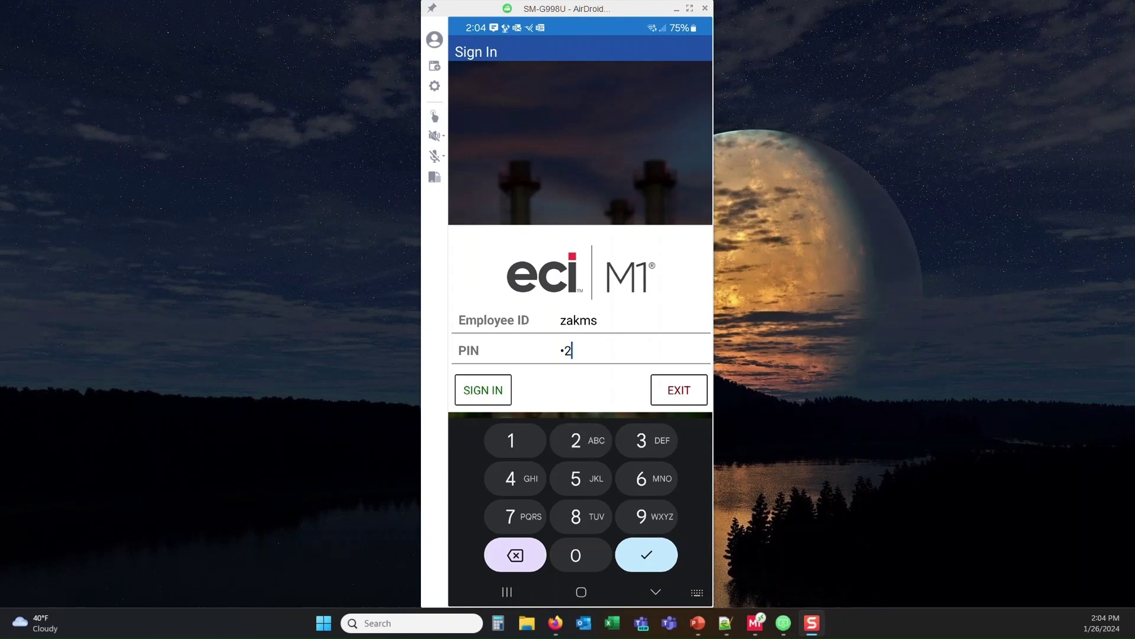
key("Return")
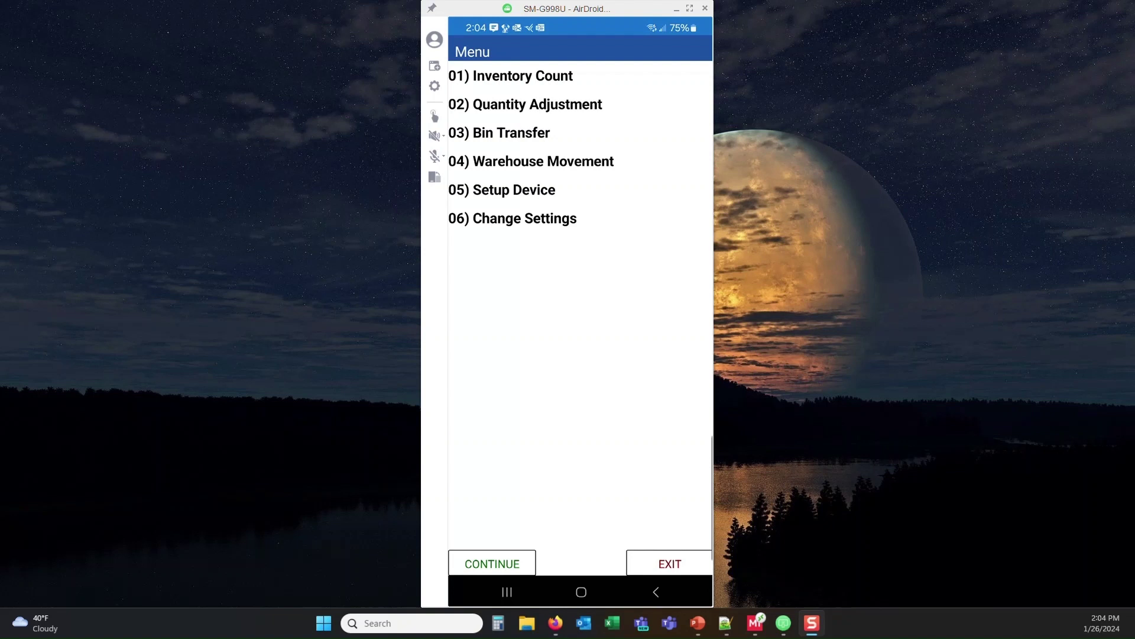
Step: Confirm WH01 as the working warehouse in Change Settings
left_click(512, 218)
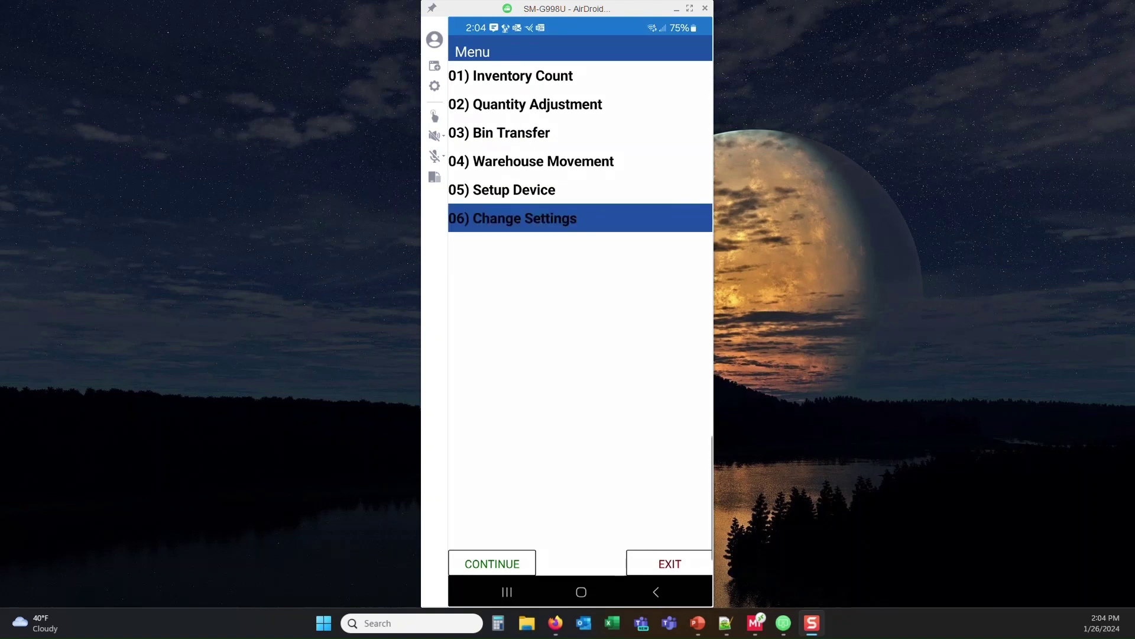
left_click(492, 564)
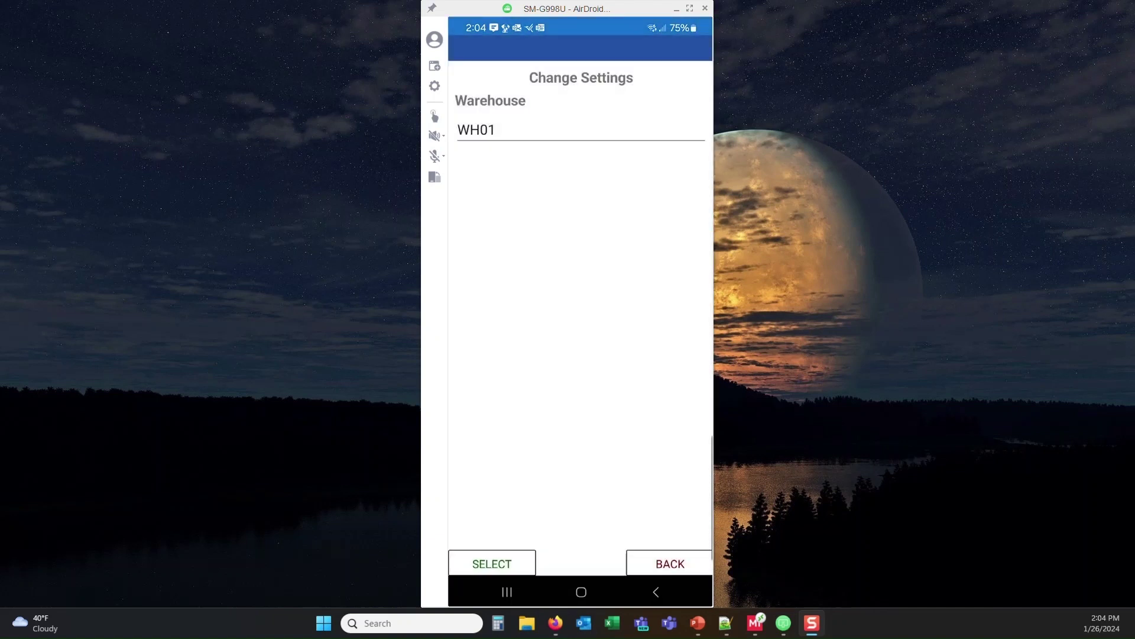
left_click(580, 129)
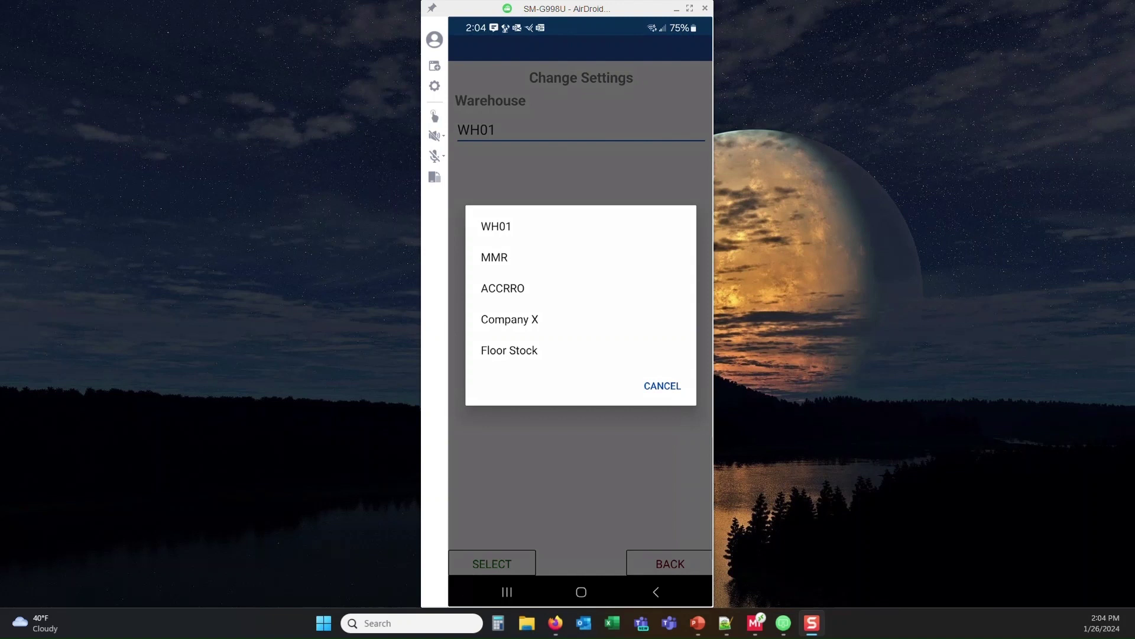
left_click(496, 226)
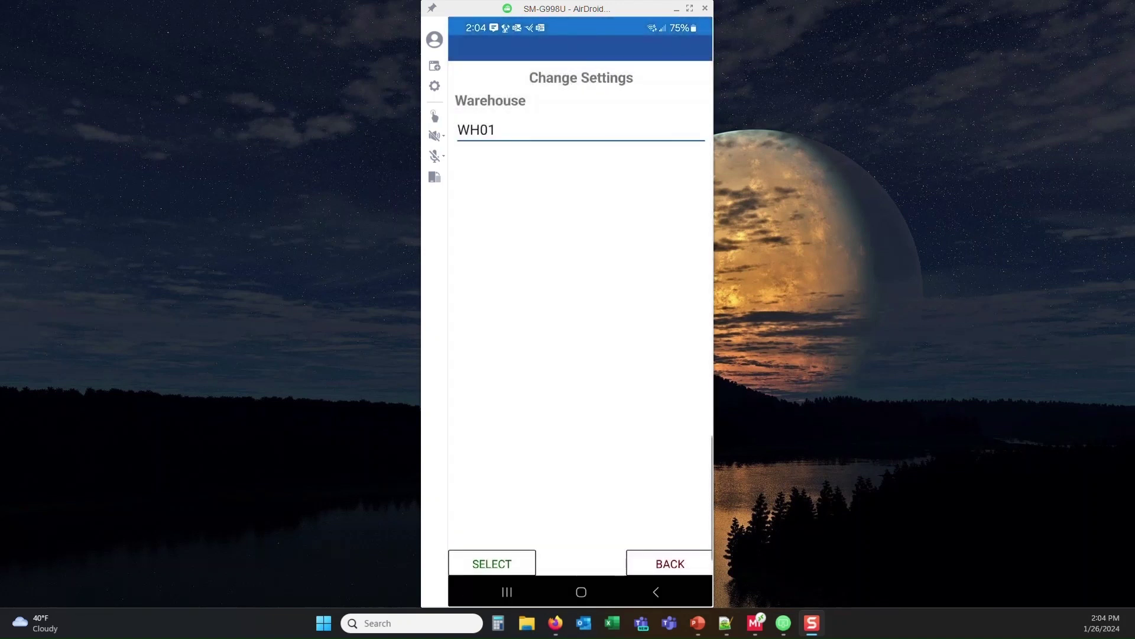
left_click(492, 563)
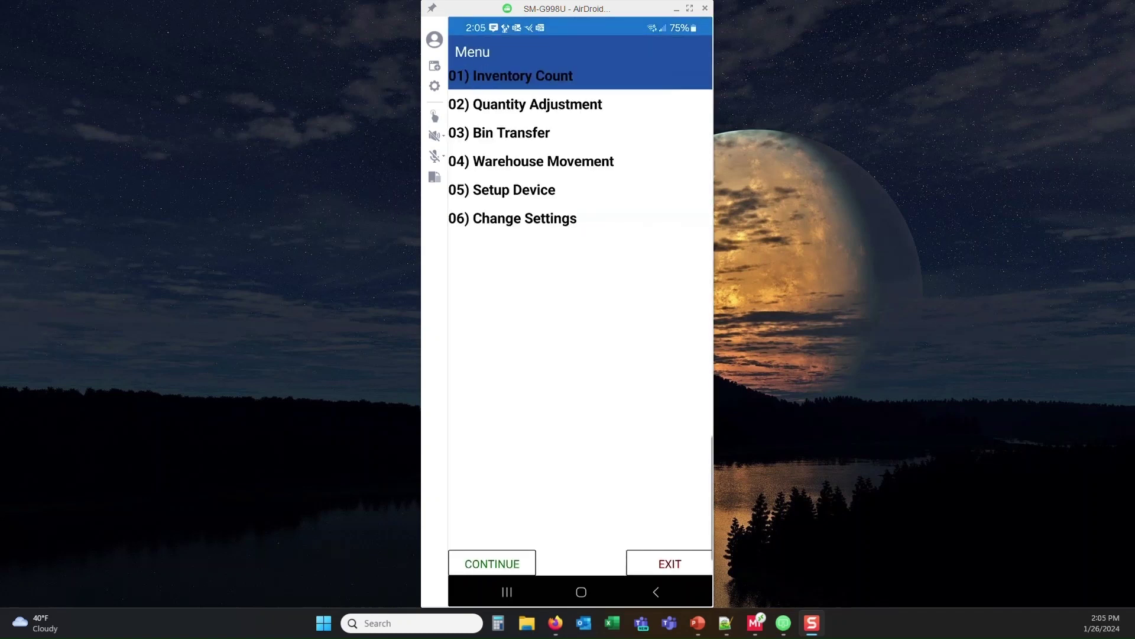
Step: Open the Inventory Count form, then switch to the desktop Inventory Count Entry showing count 1
key("Return")
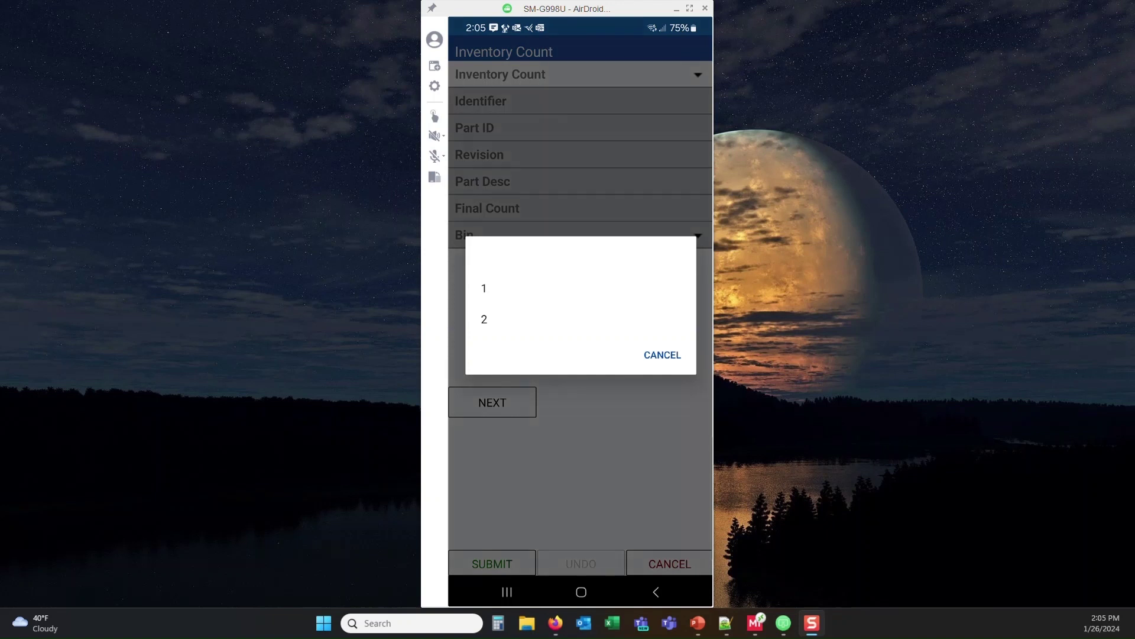
key("alt+Tab")
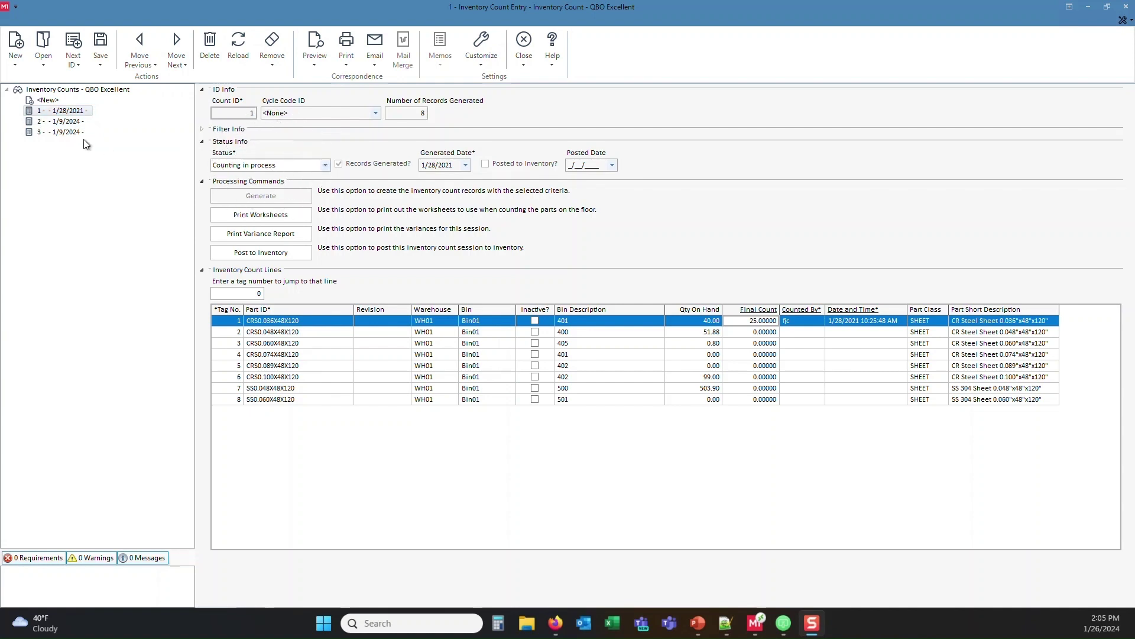
Step: Load inventory count 2 (1/9/2024) in the desktop entry and bring the phone app forward
left_click(59, 133)
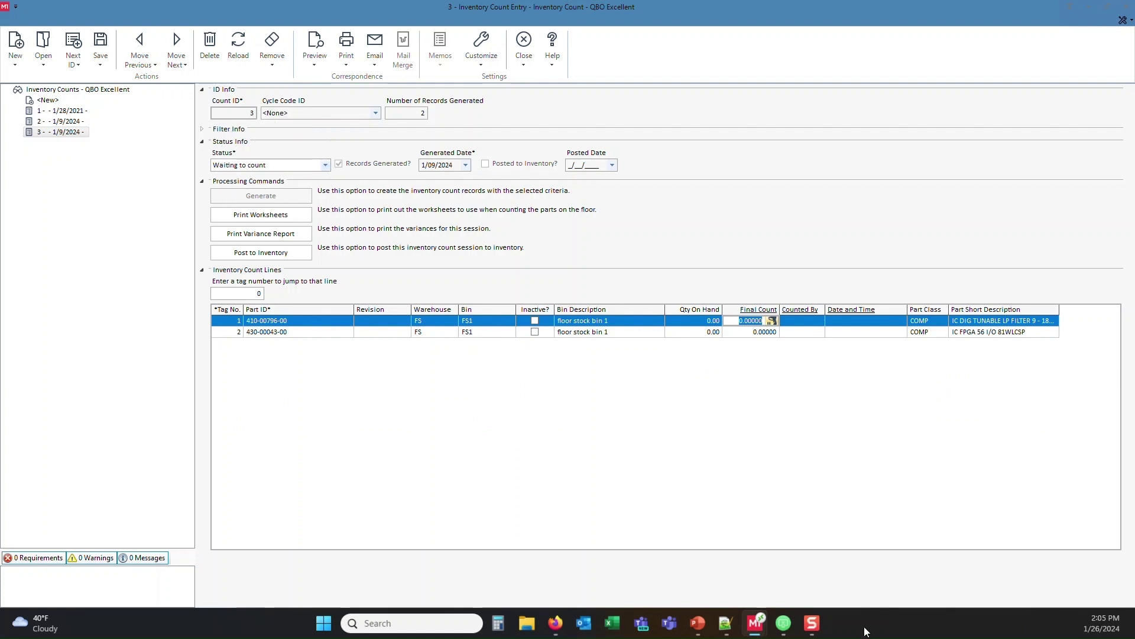
left_click(788, 623)
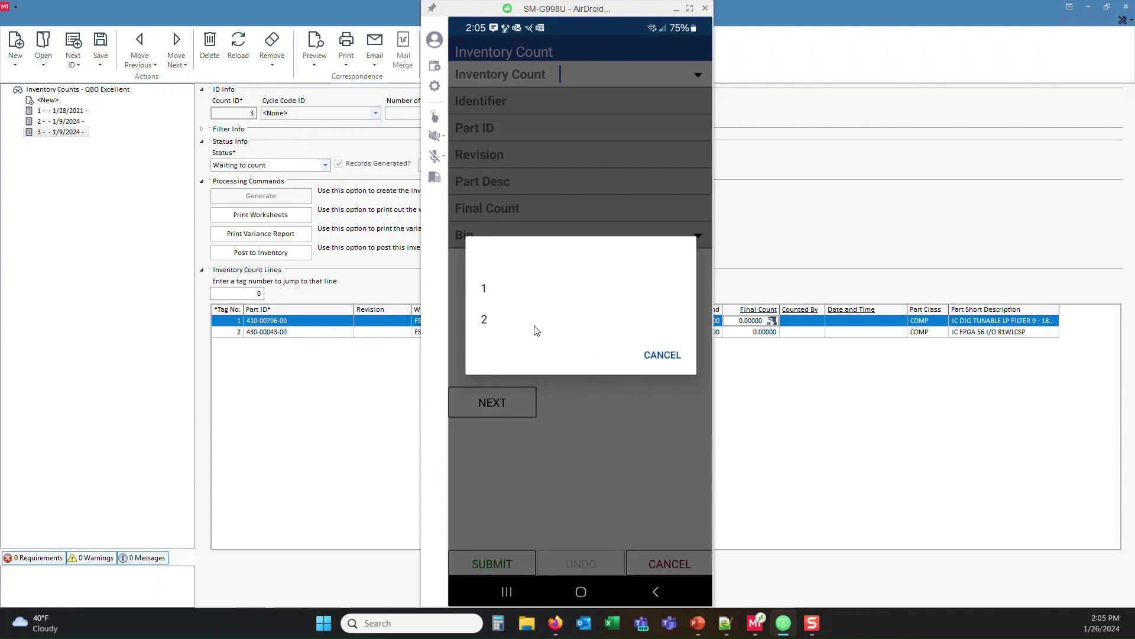
left_click(146, 313)
left_click(69, 122)
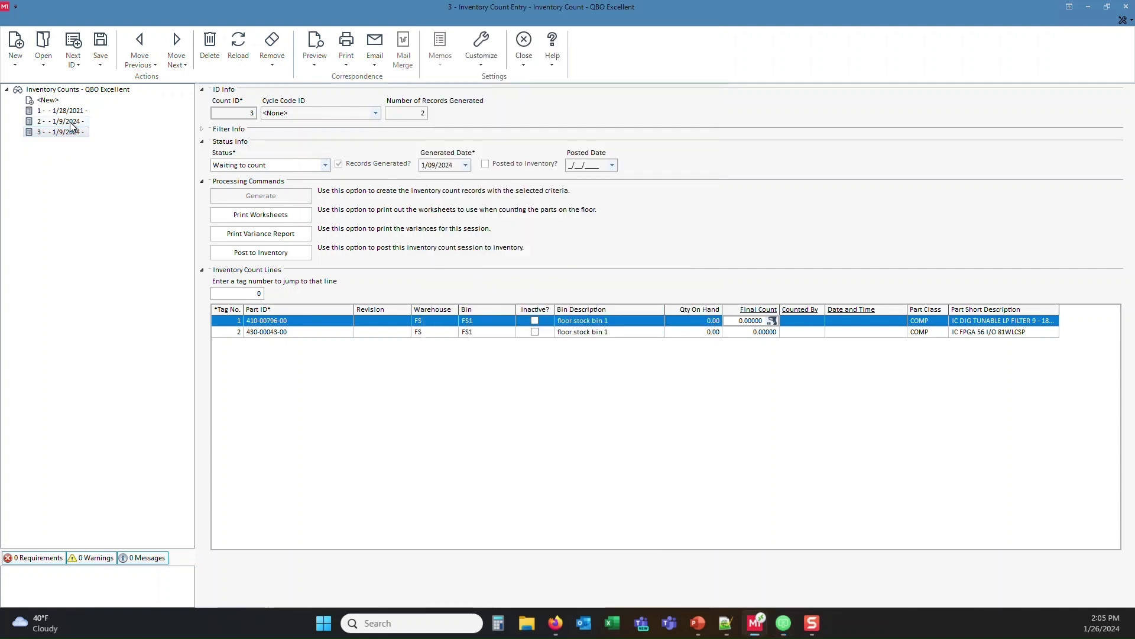
left_click(783, 623)
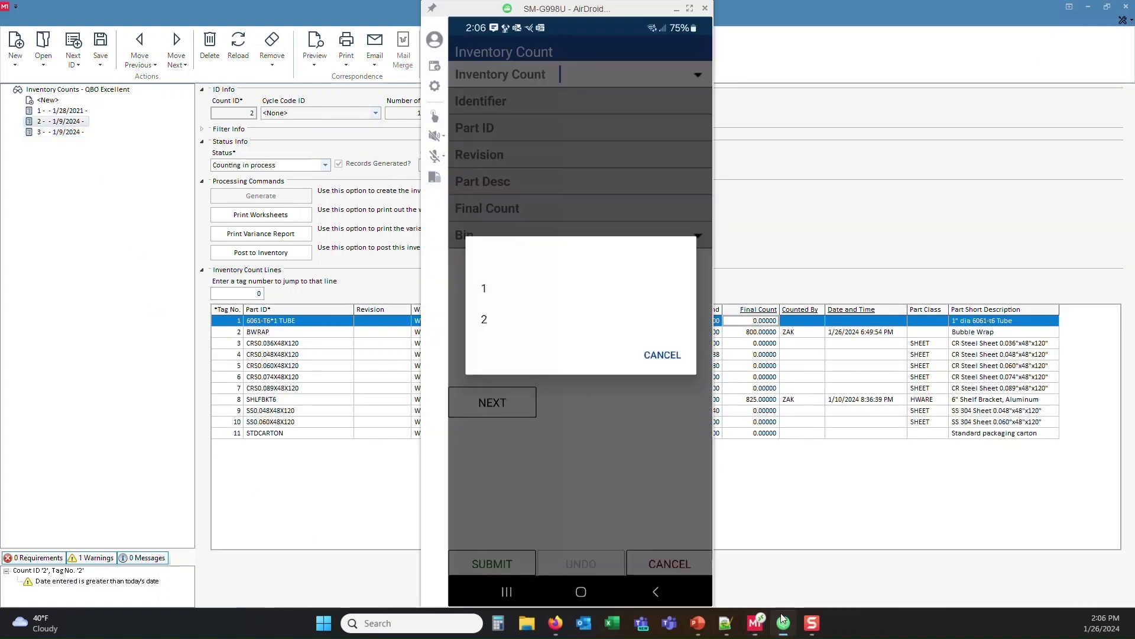
Step: In count 2, look up part BWRAP and submit a final count of 700
left_click(531, 337)
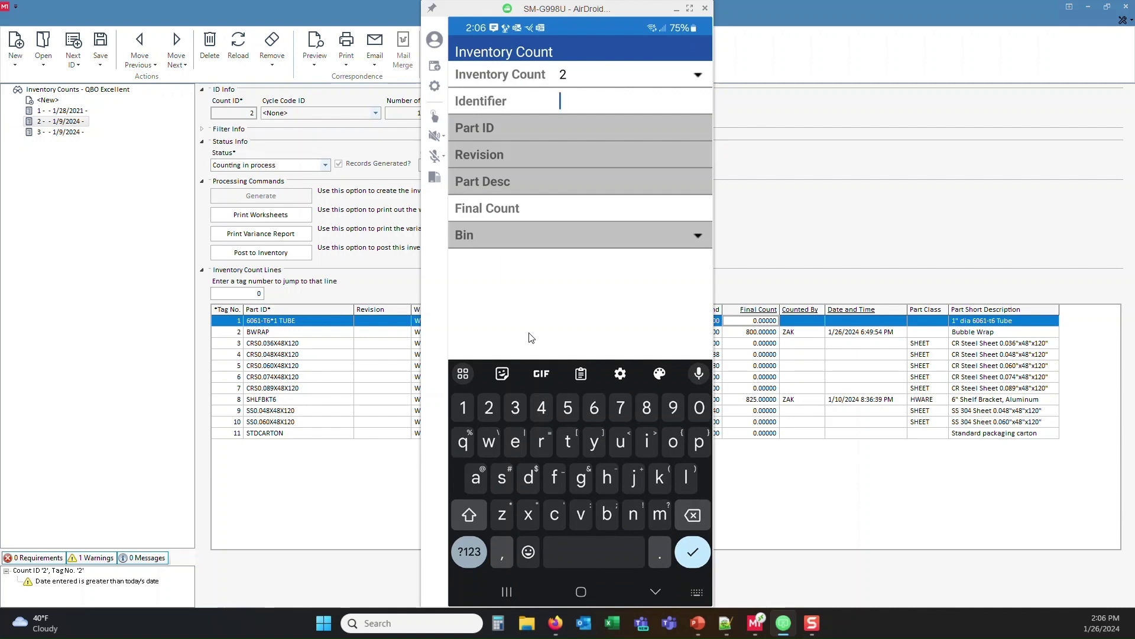
type("be")
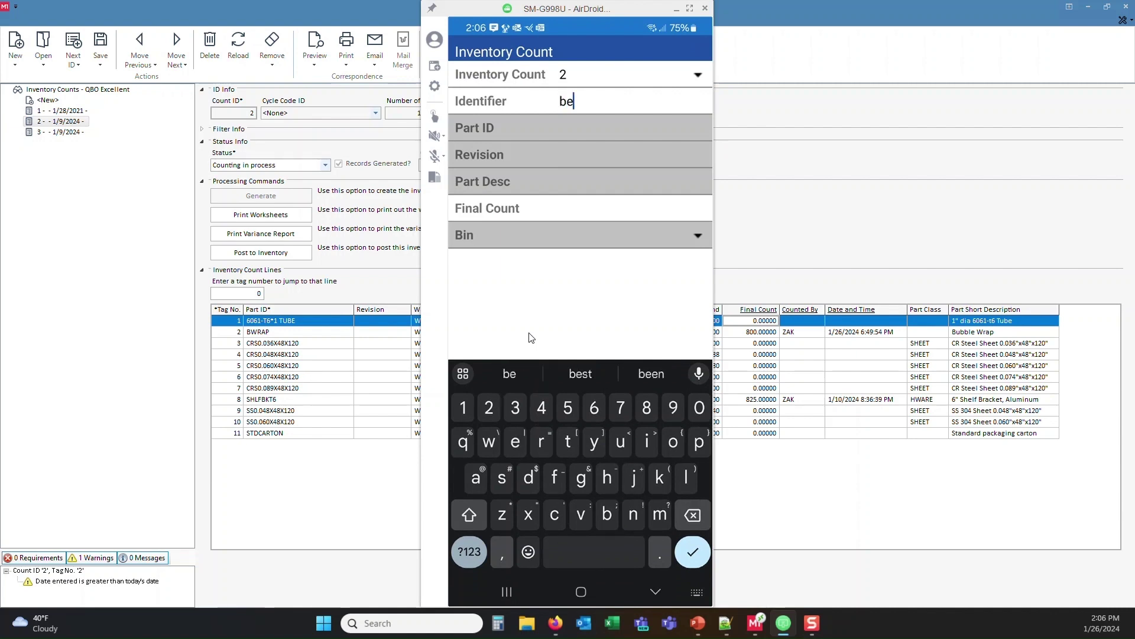
type("rap")
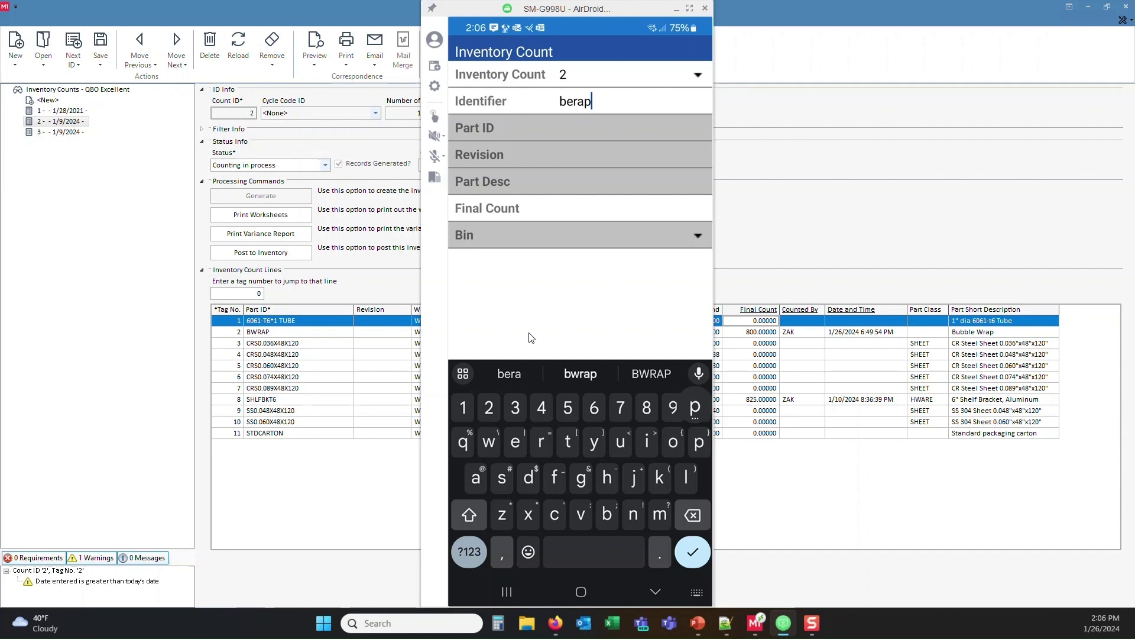
key("BackSpace")
key("BackSpace")
key("BackSpace")
key("BackSpace")
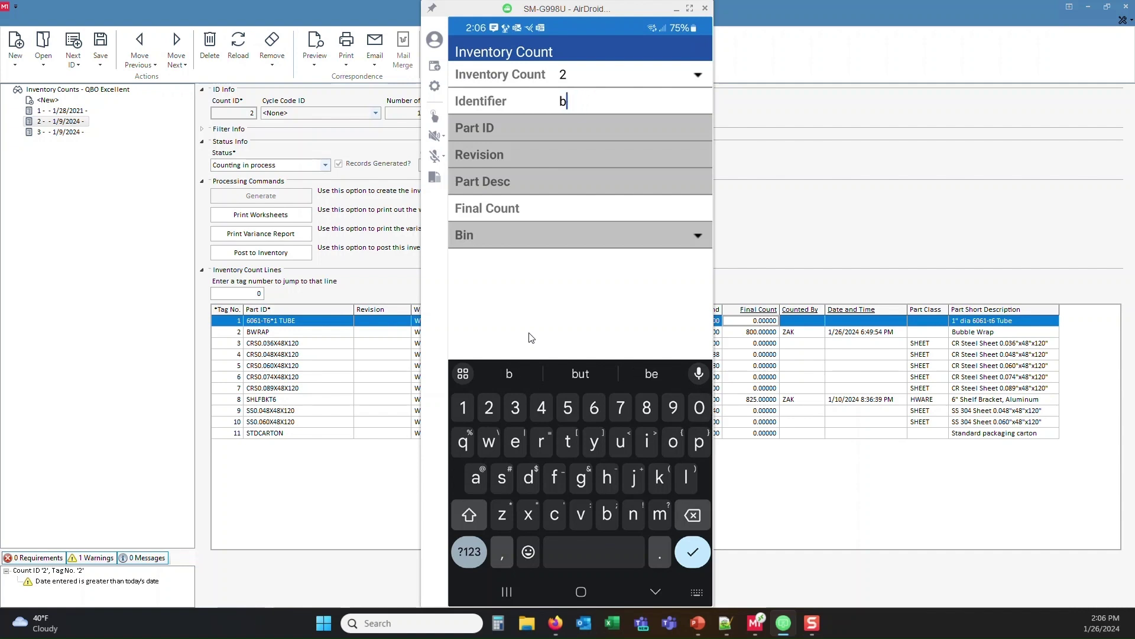
type("wrap")
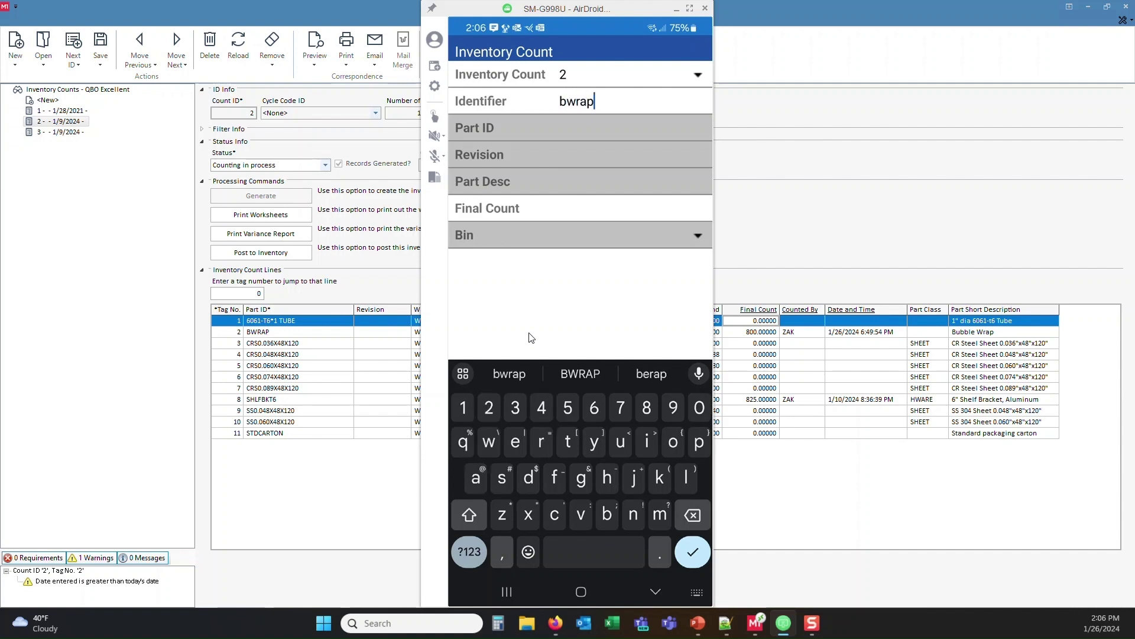
key("Return")
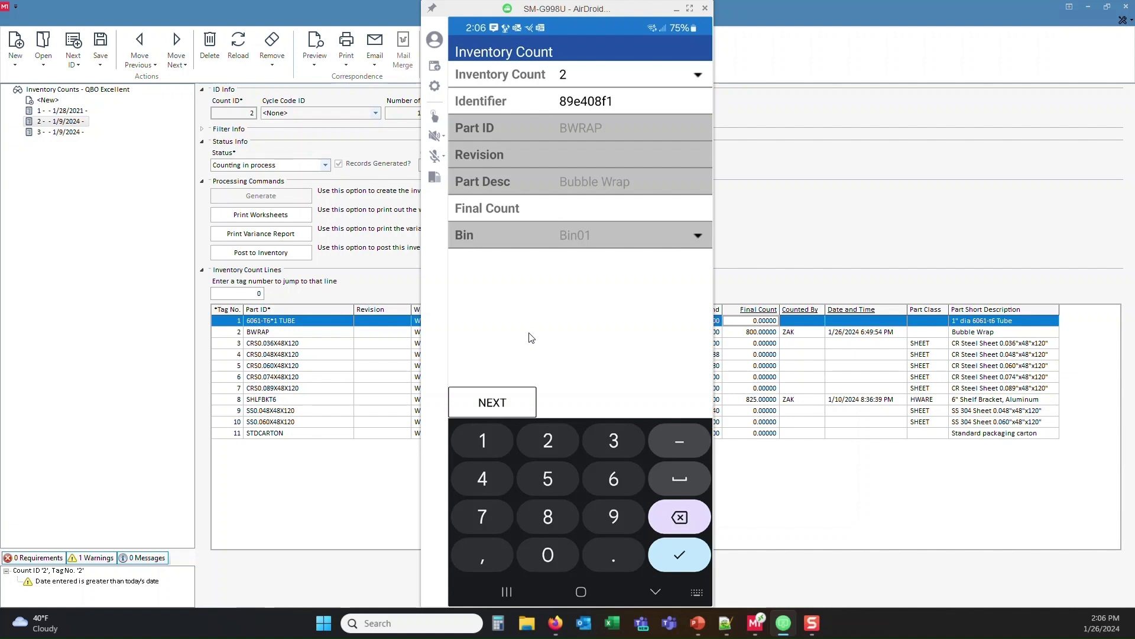
type("700")
key("Return")
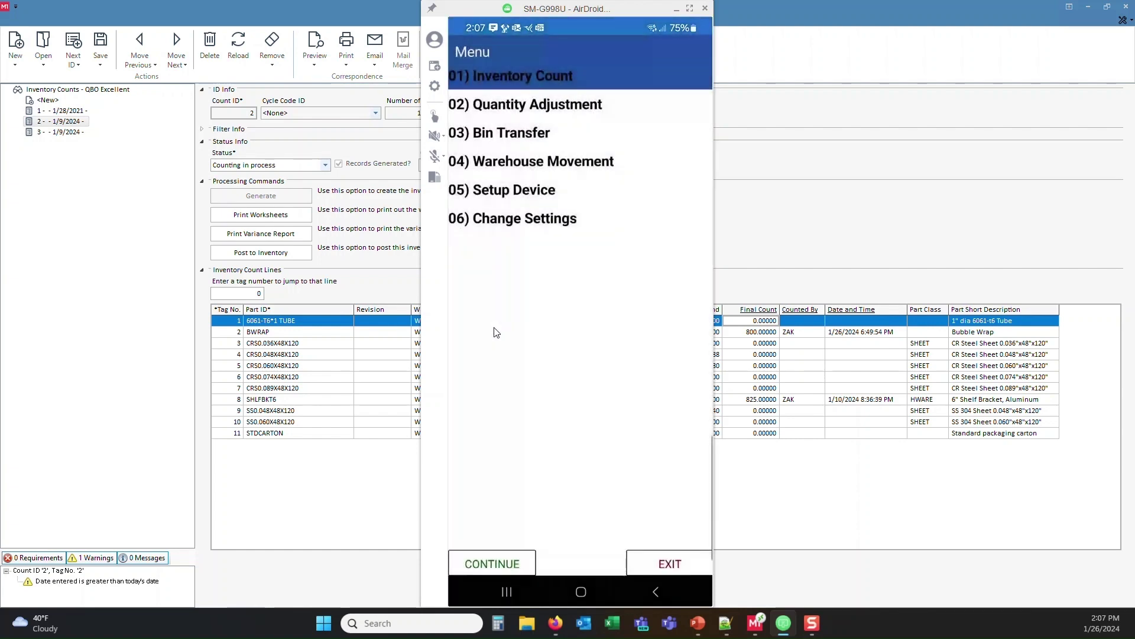
Step: Reload desktop count 2 so BWRAP shows its 700 final count
left_click(370, 513)
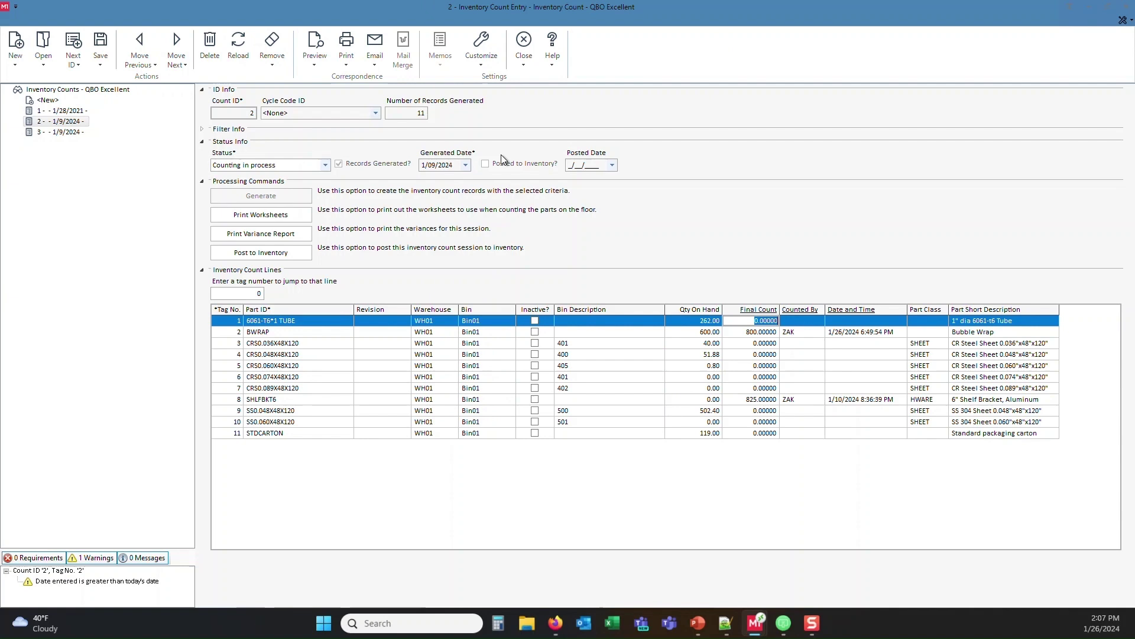
left_click(237, 44)
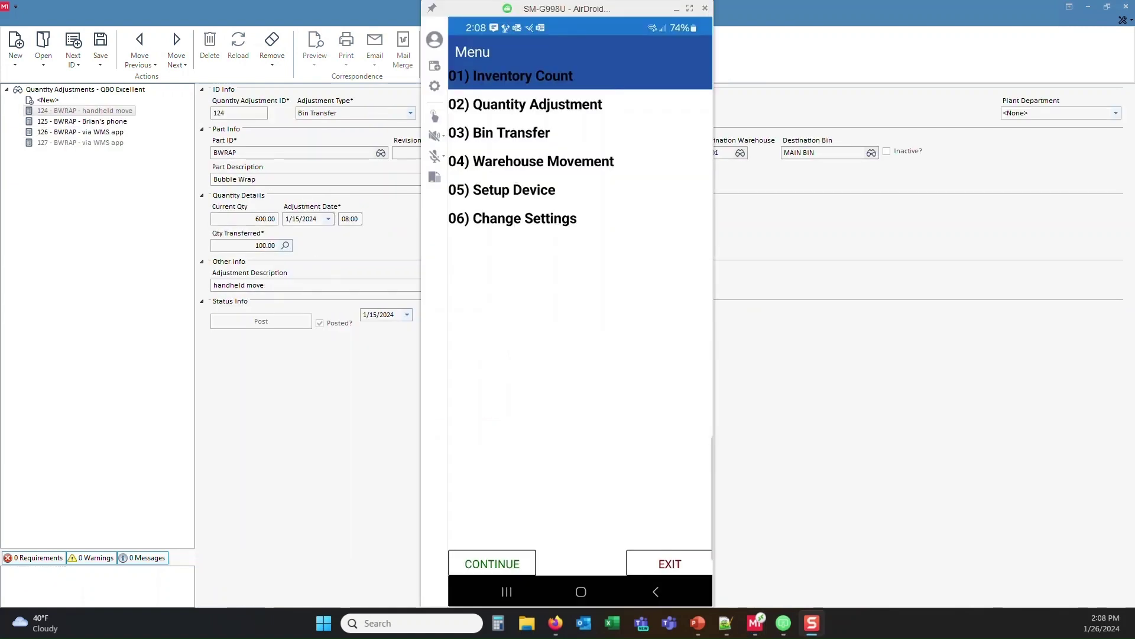
Step: Start a Quantity Adjustment for BWRAP with 321 counted
left_click(525, 104)
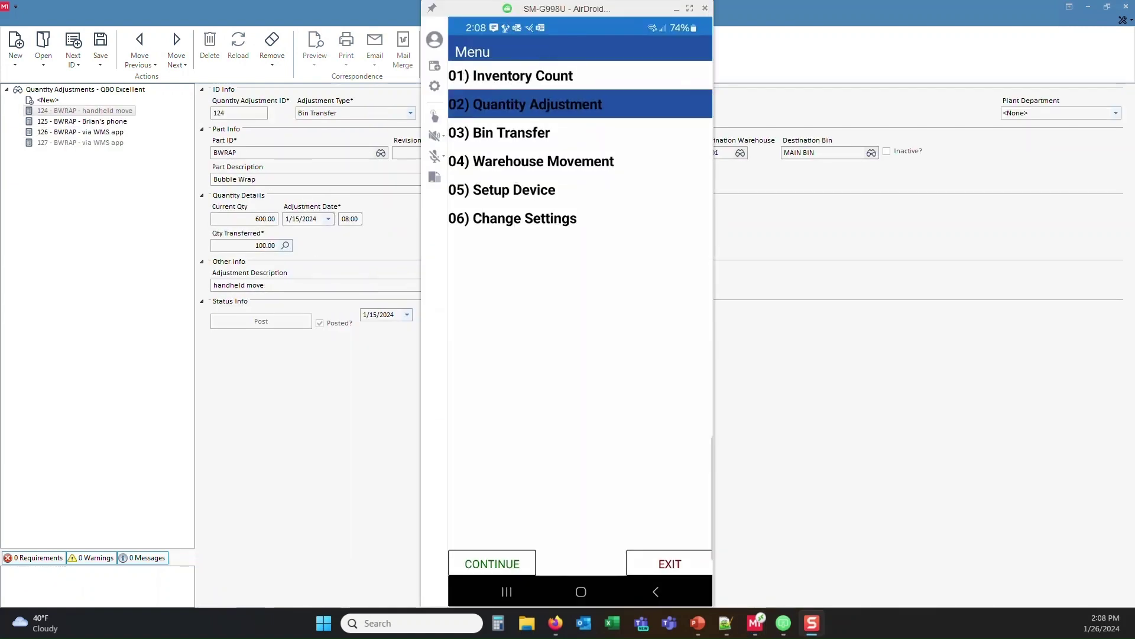
left_click(491, 563)
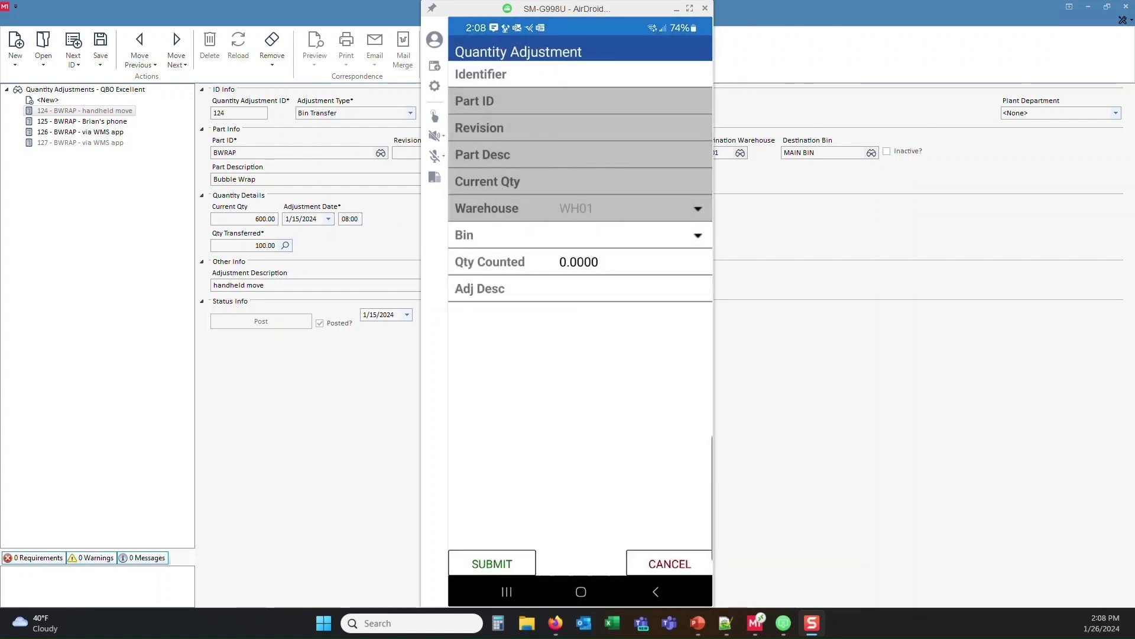
type("b")
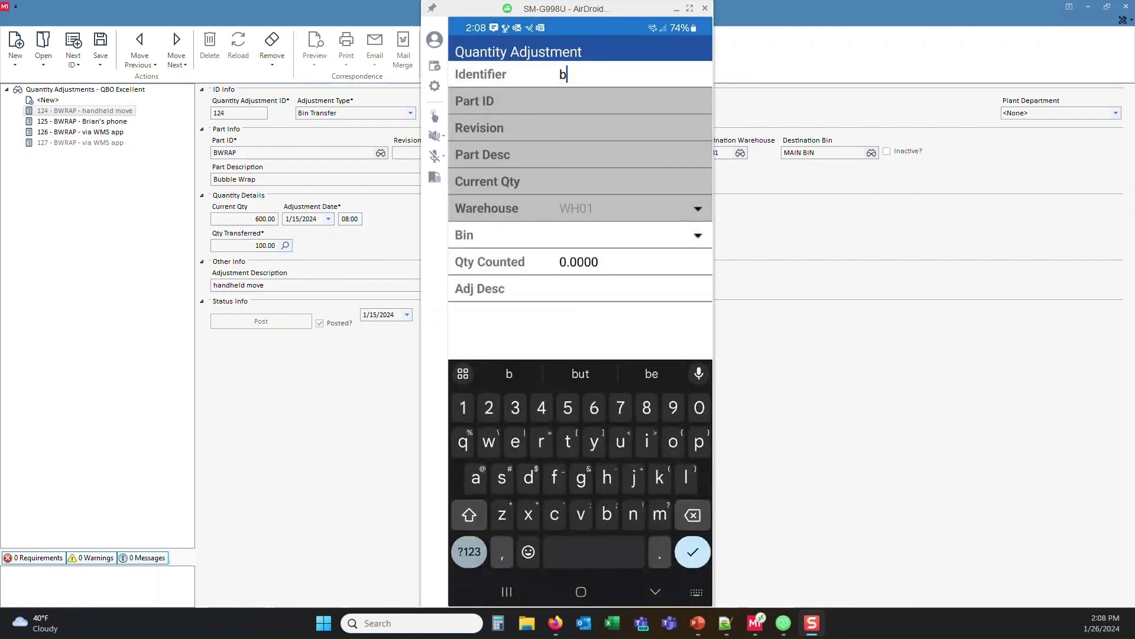
type("wr")
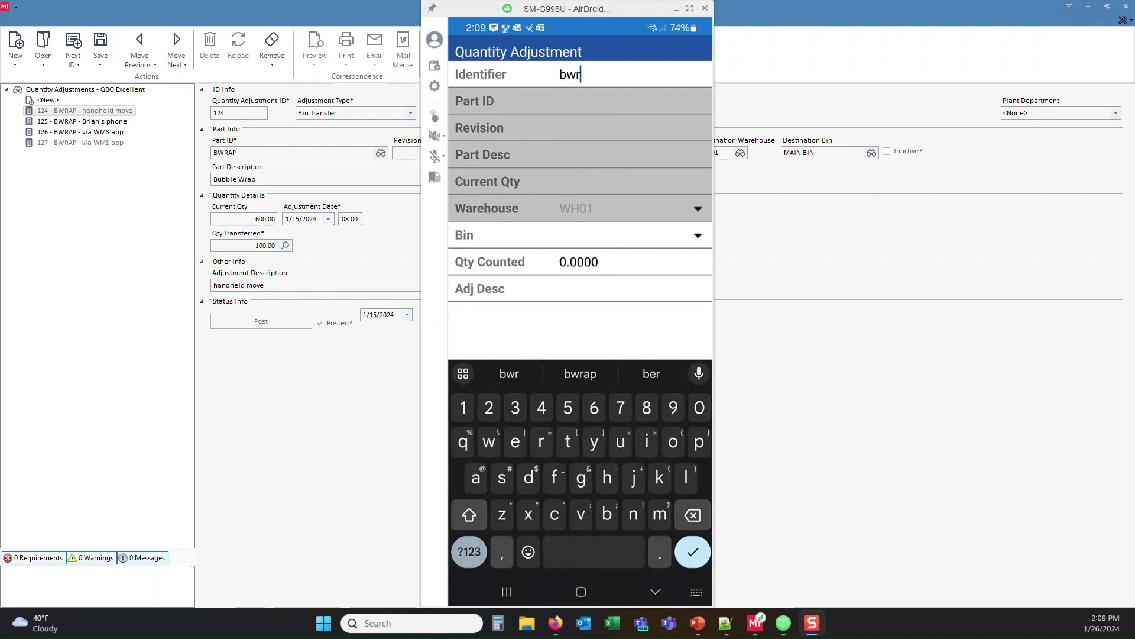
type("ap")
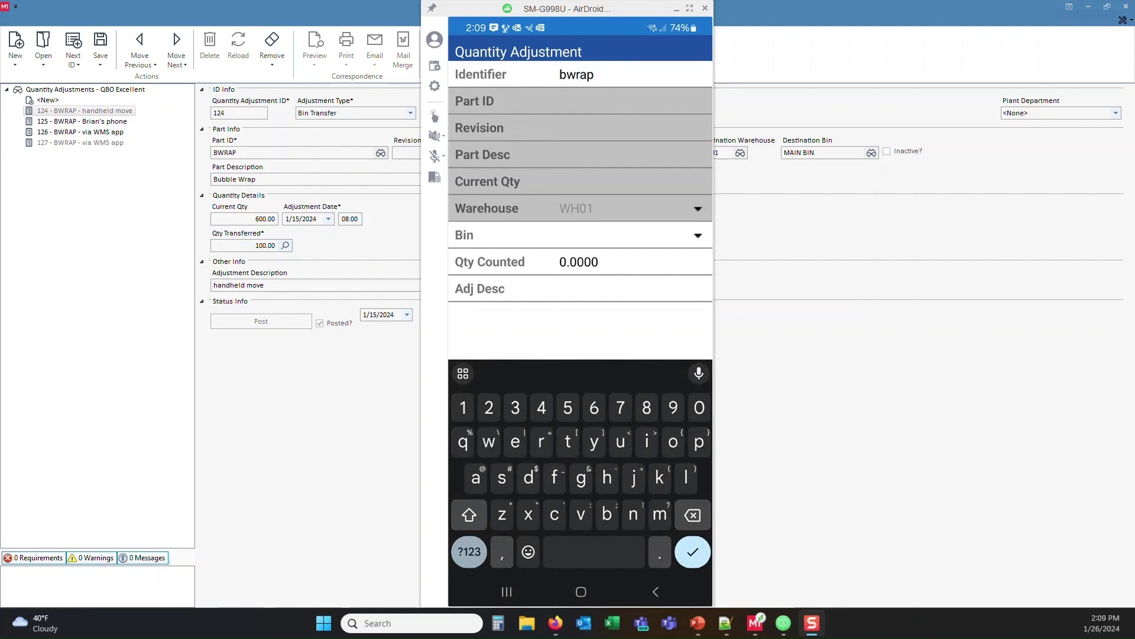
key("Return")
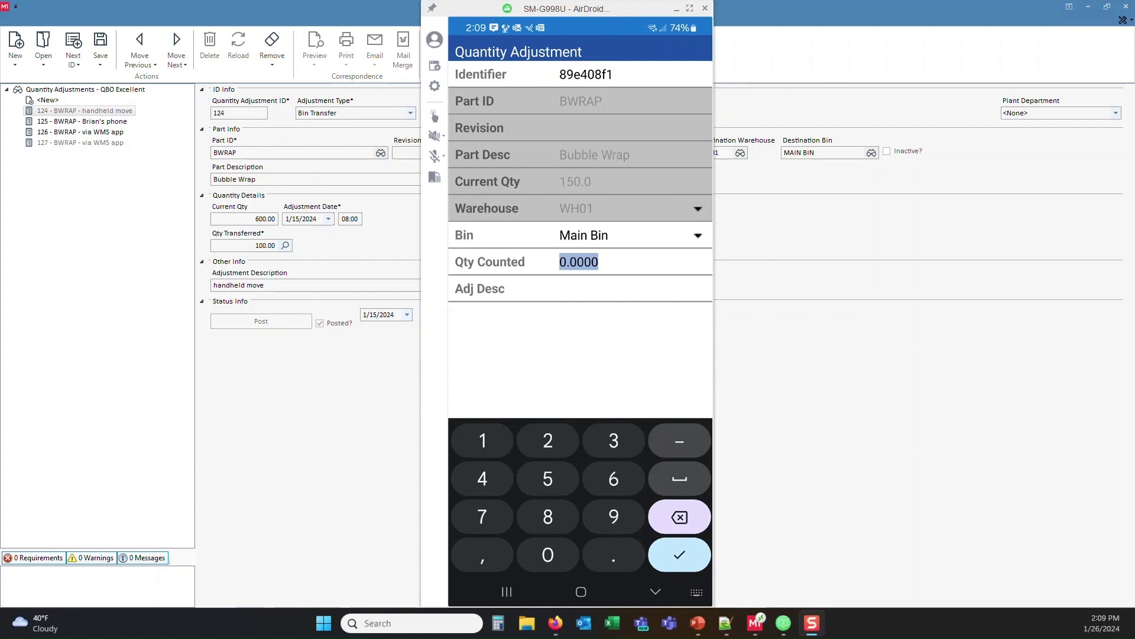
type("321")
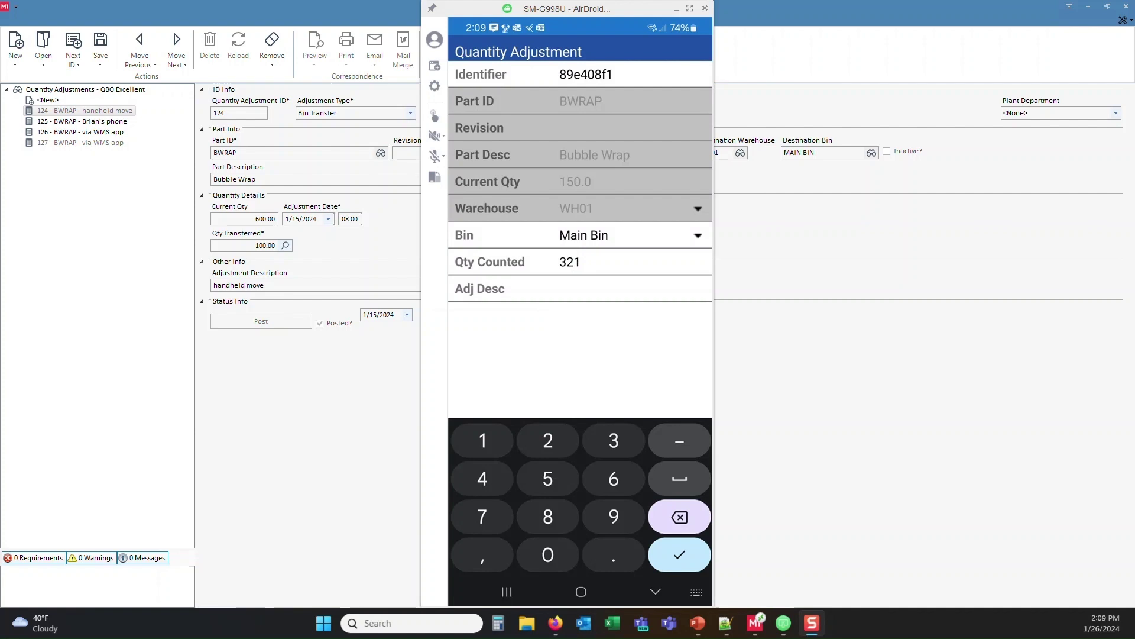
key("Return")
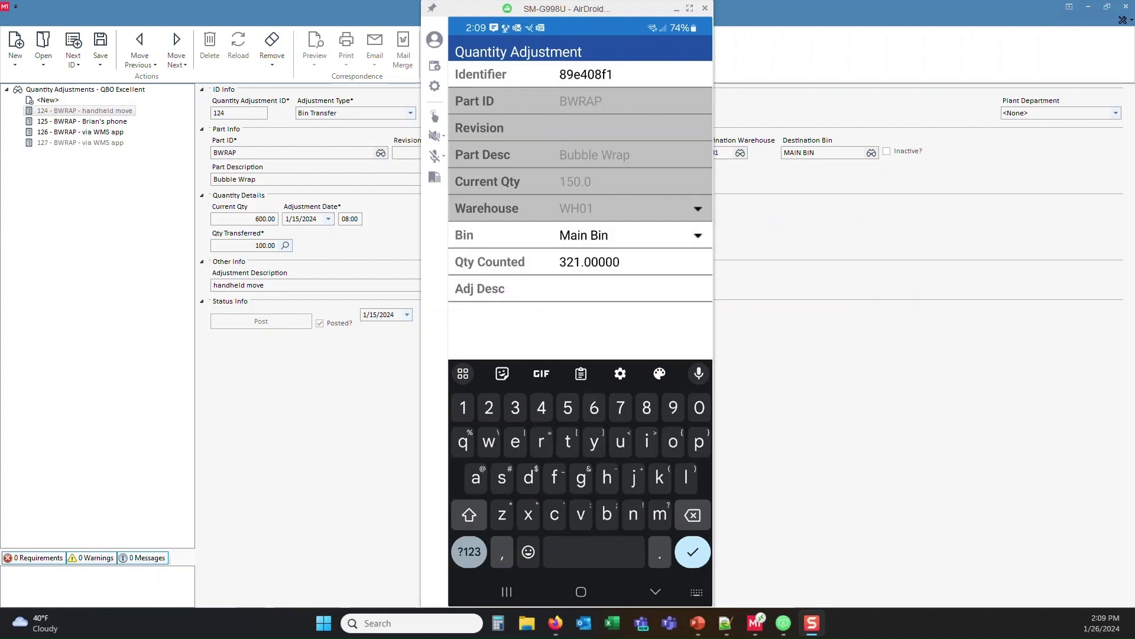
Step: Add the description 'vai mobile app' and submit the adjustment
type("v")
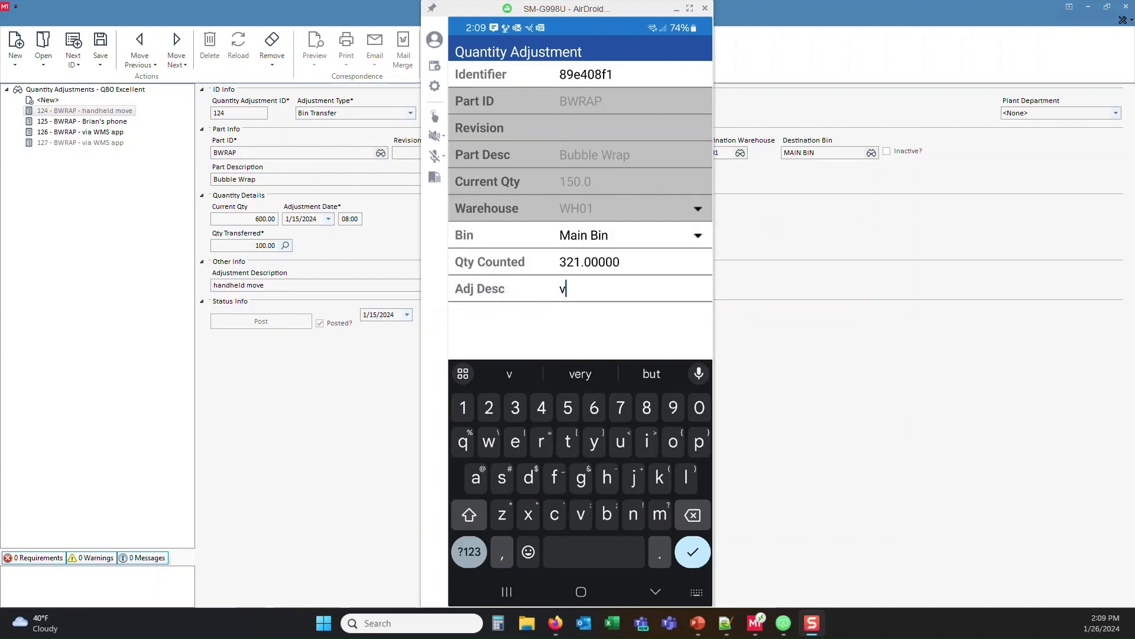
type("ai mo")
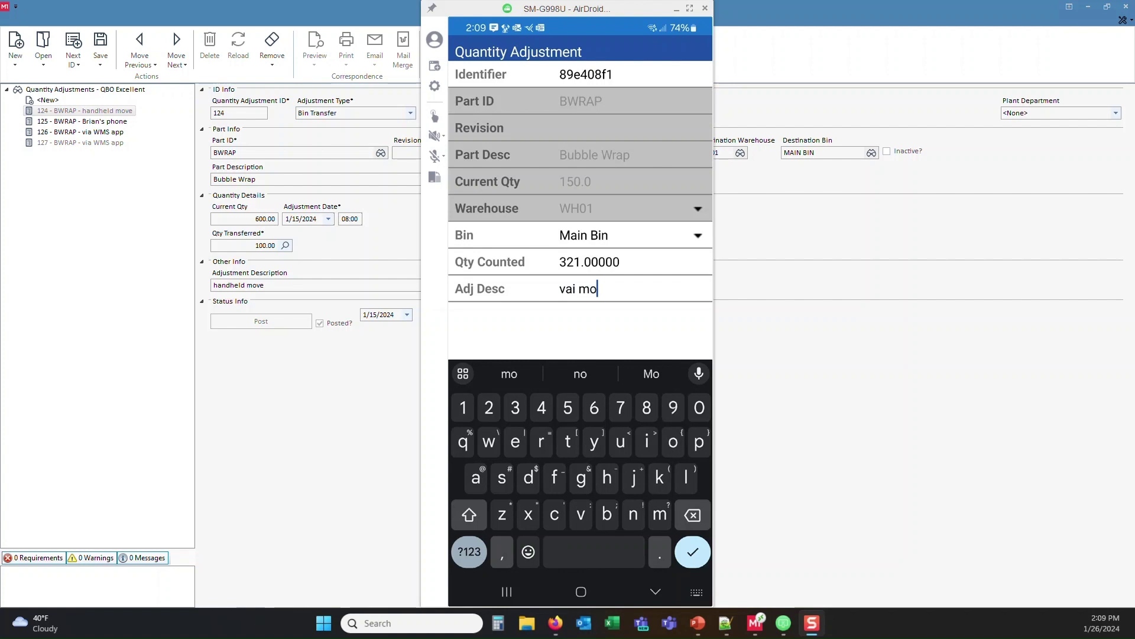
type("bile")
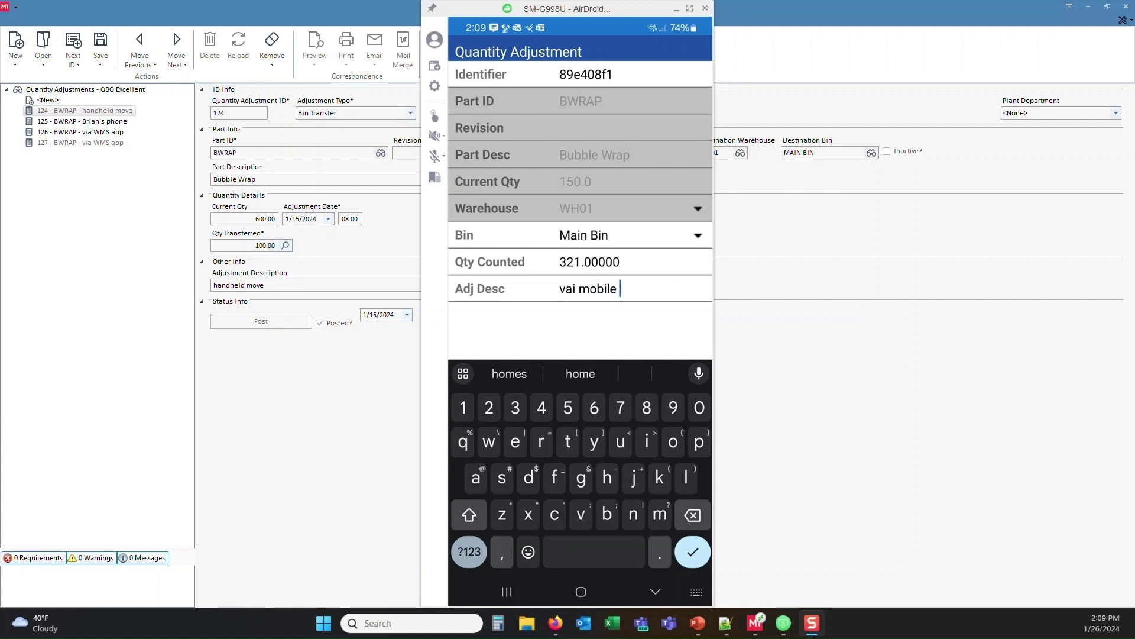
type(" app")
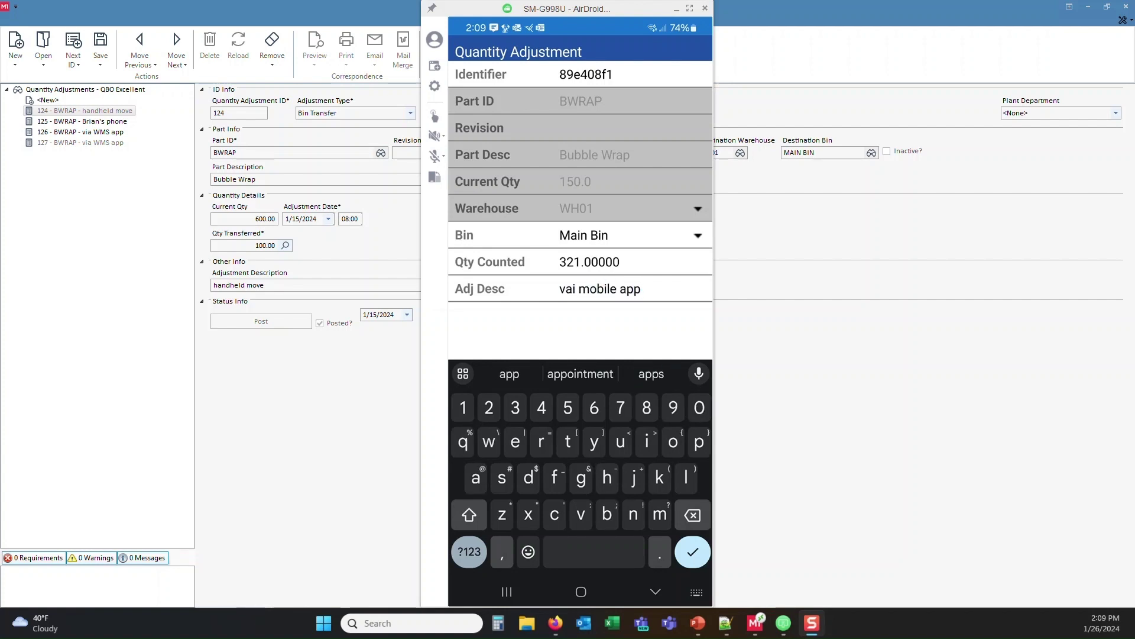
key("Return")
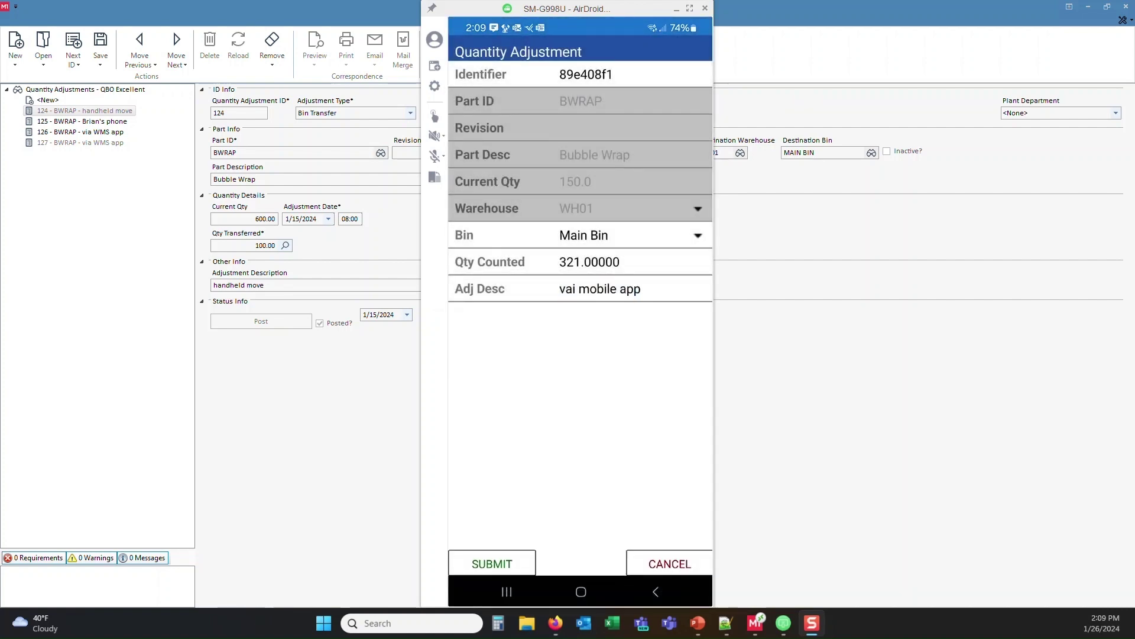
left_click(492, 563)
left_click(668, 339)
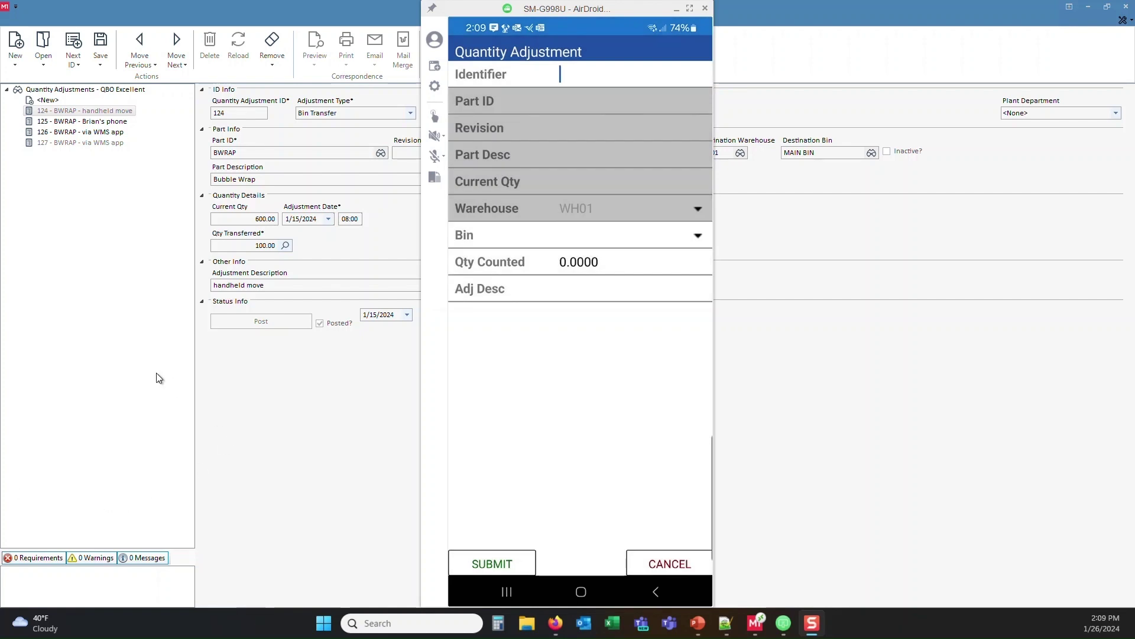
Step: Page through the desktop adjustment records to 128, discarding changes to record 126
left_click(152, 226)
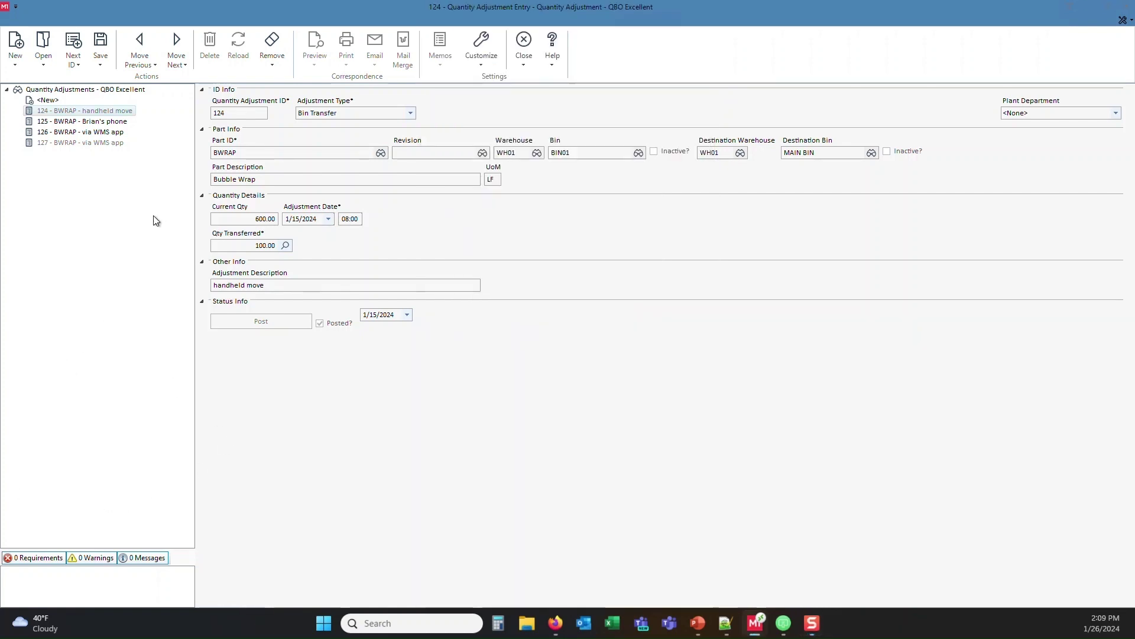
left_click(176, 40)
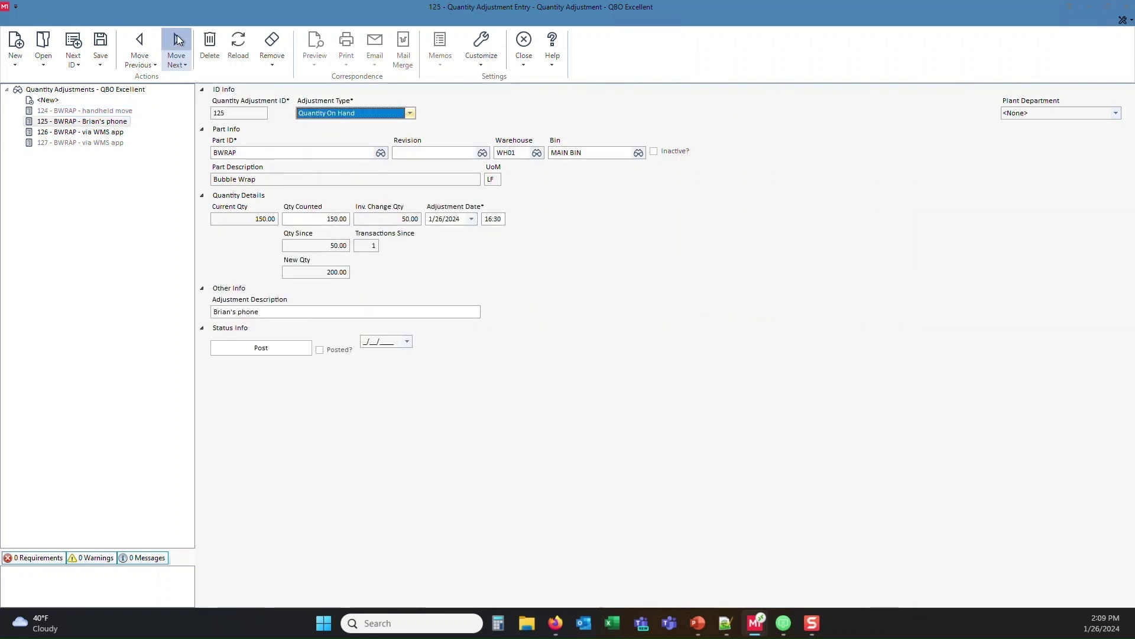
left_click(177, 40)
left_click(176, 40)
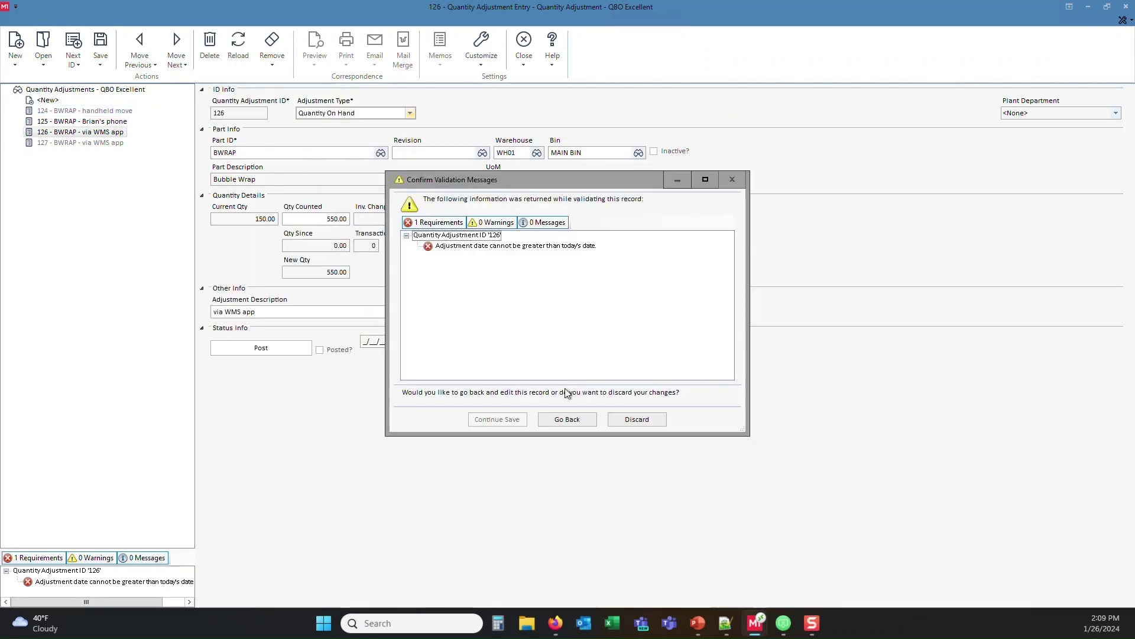
left_click(637, 419)
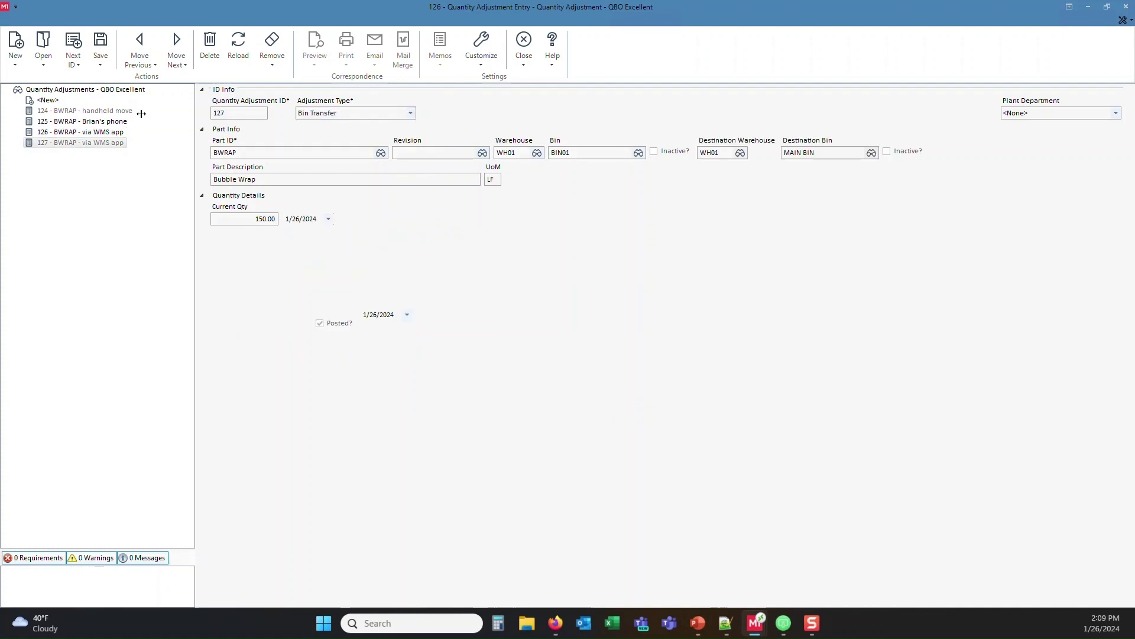
left_click(174, 36)
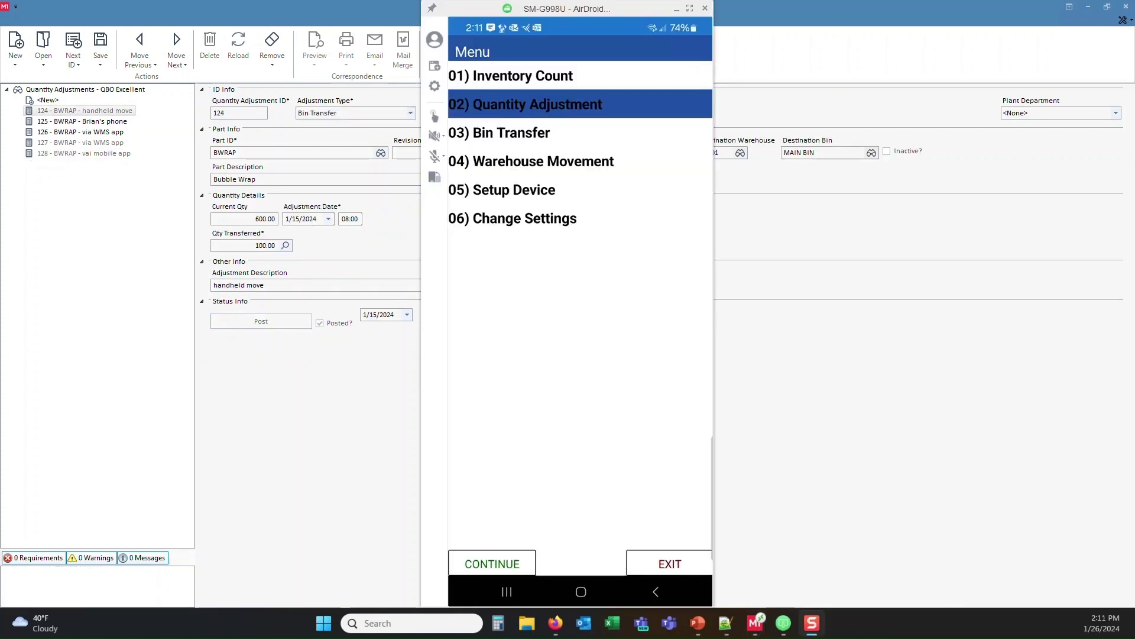
Step: Start a Bin Transfer of 21 BWRAP
left_click(499, 133)
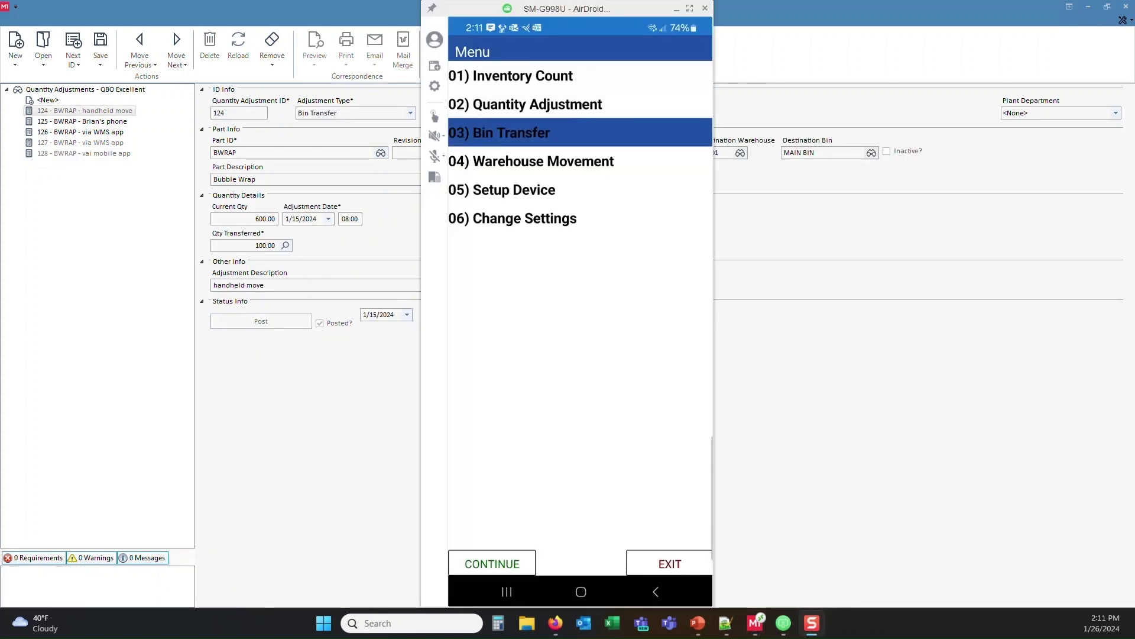
key("Return")
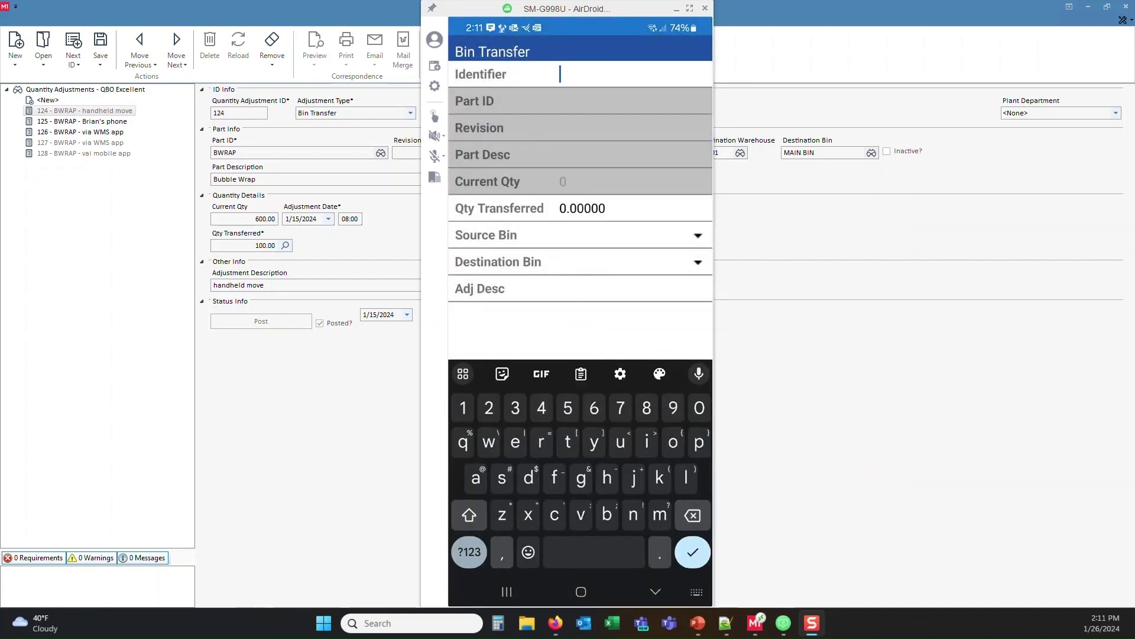
type("bwrap")
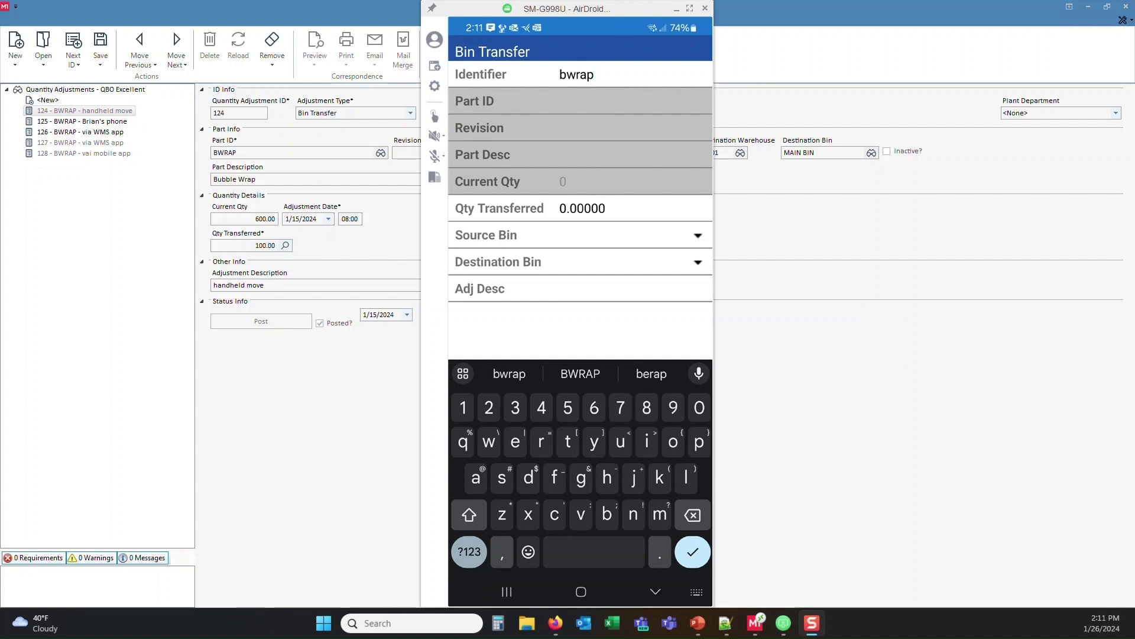
key("Return")
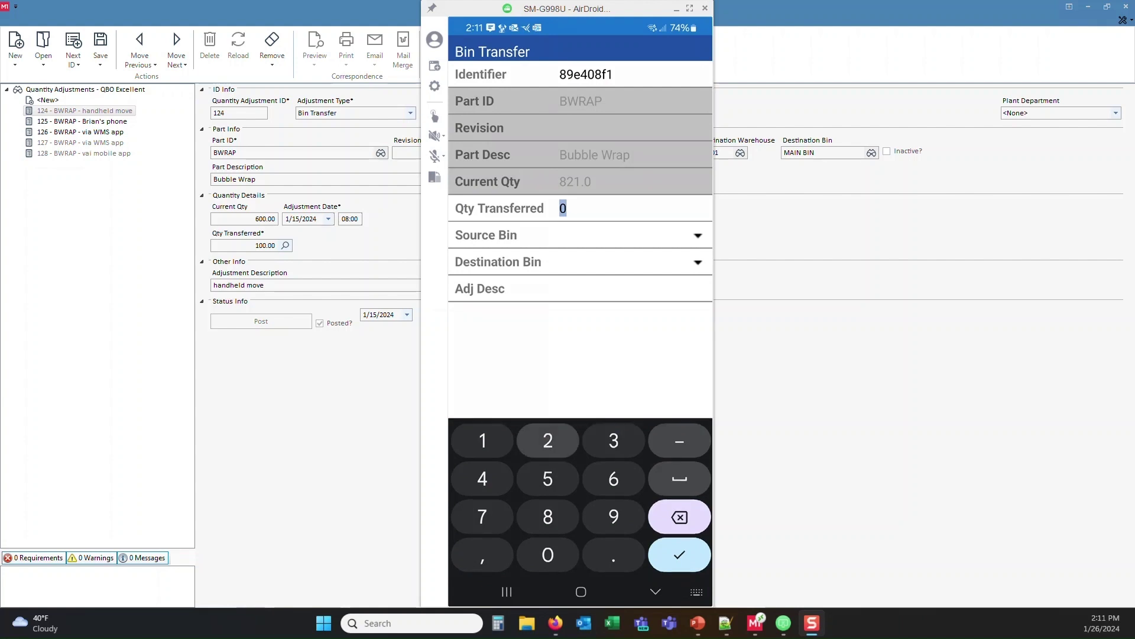
type("21")
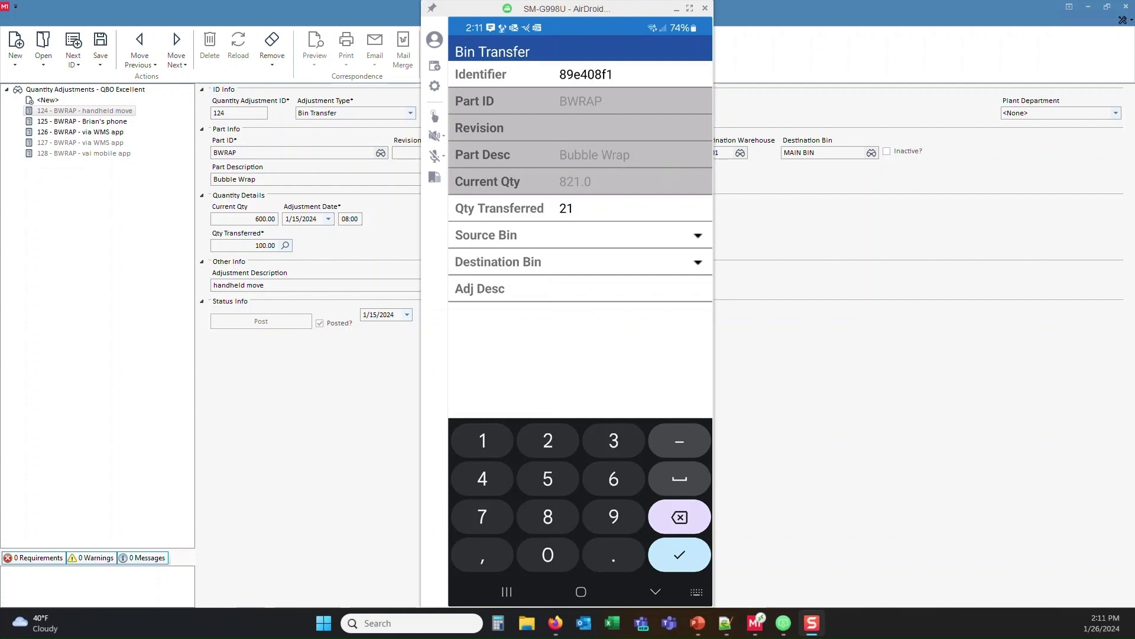
key("Return")
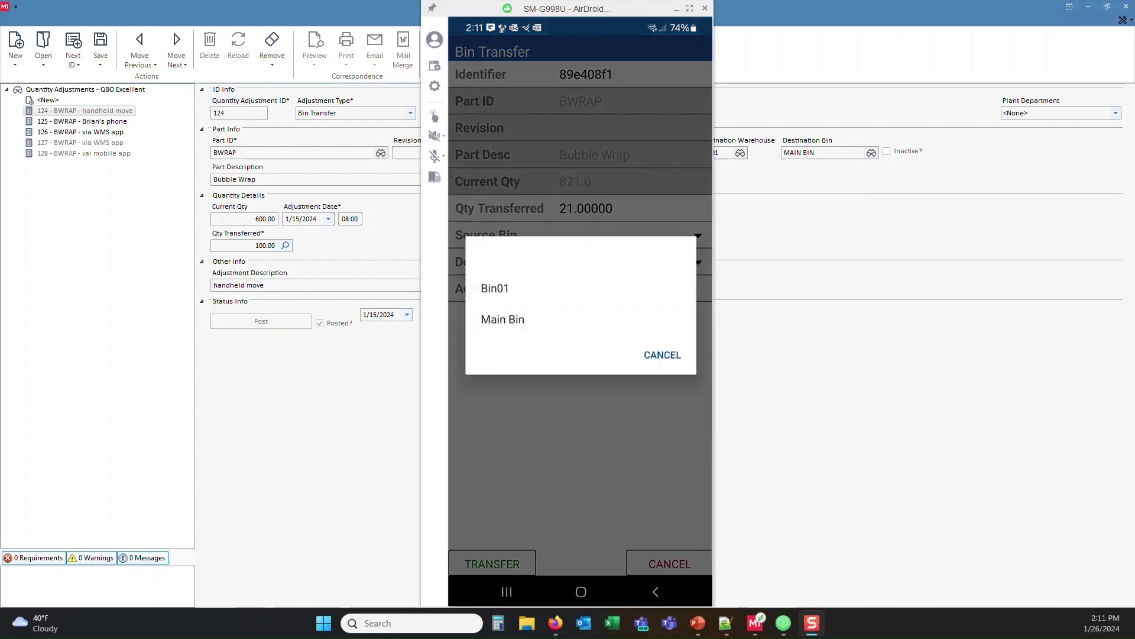
Step: Move it from Bin01 to Main Bin, described 'via mobile app', and confirm the transfer
left_click(495, 288)
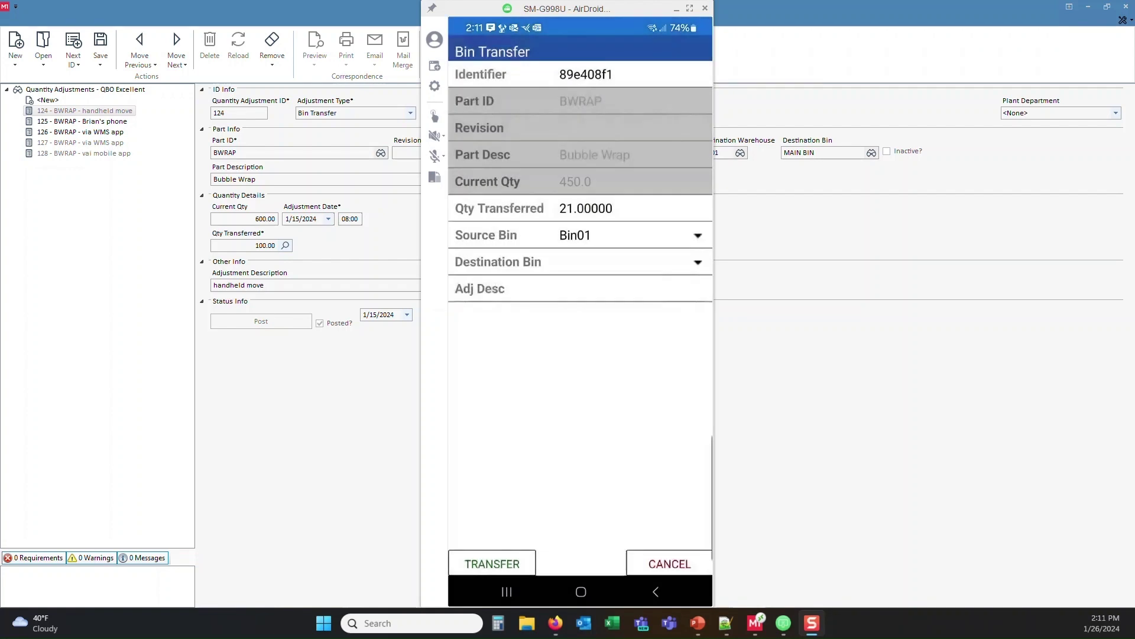
left_click(503, 319)
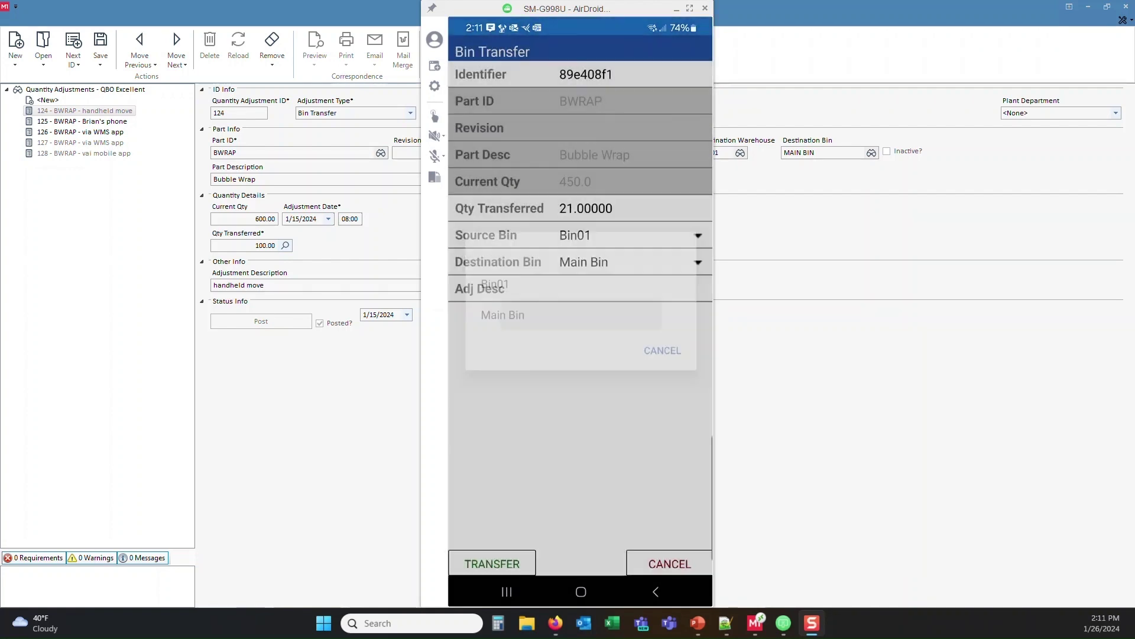
left_click(561, 289)
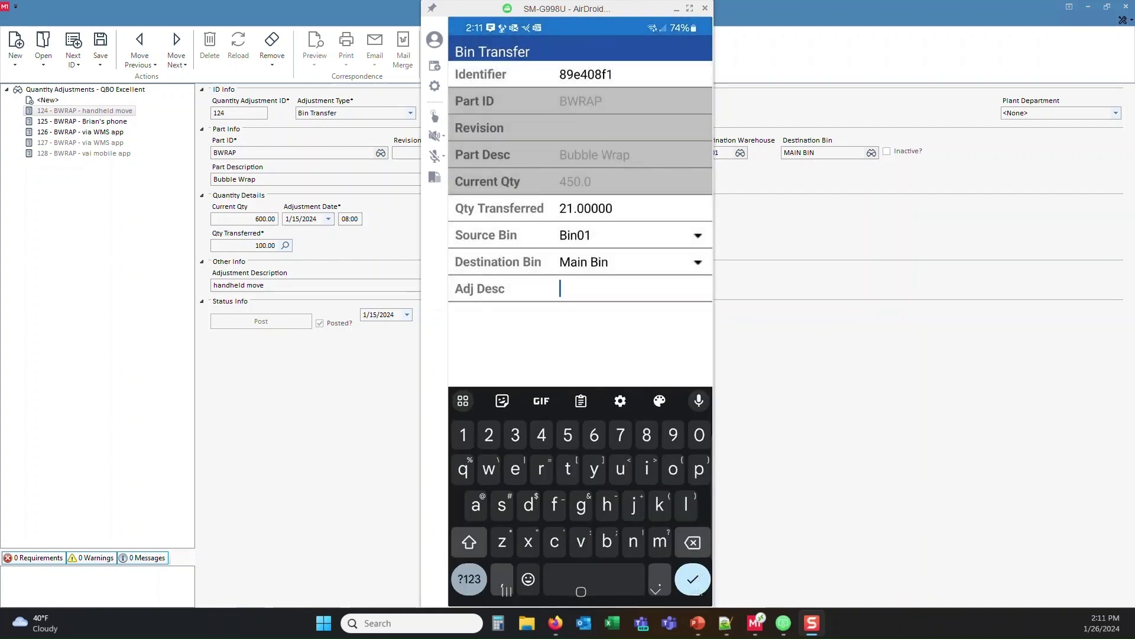
type("v")
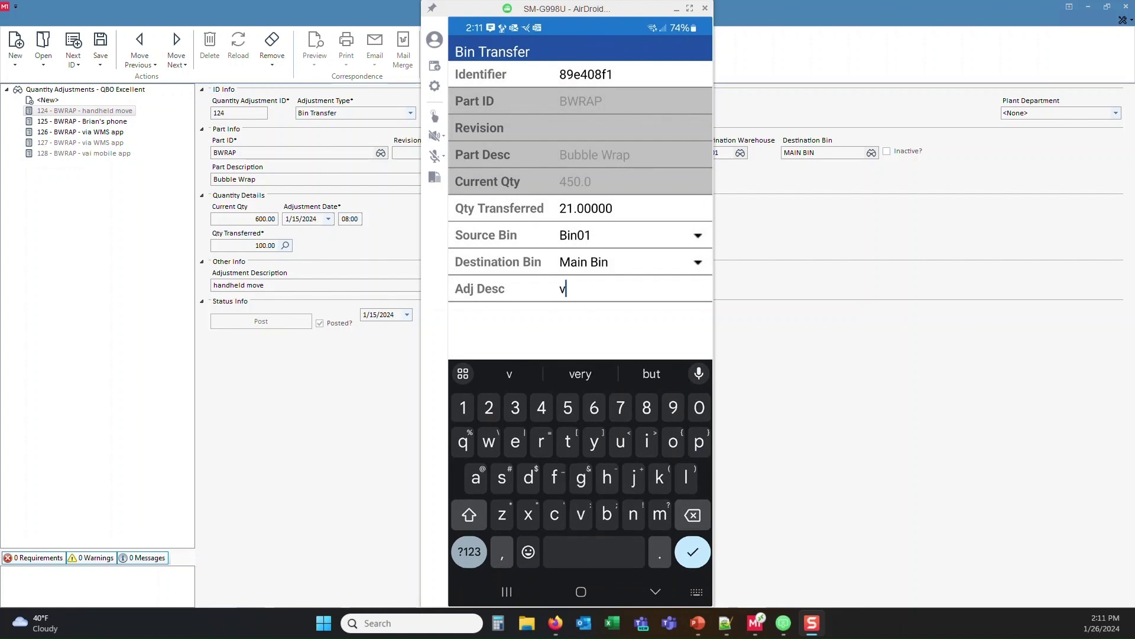
type("ia mo")
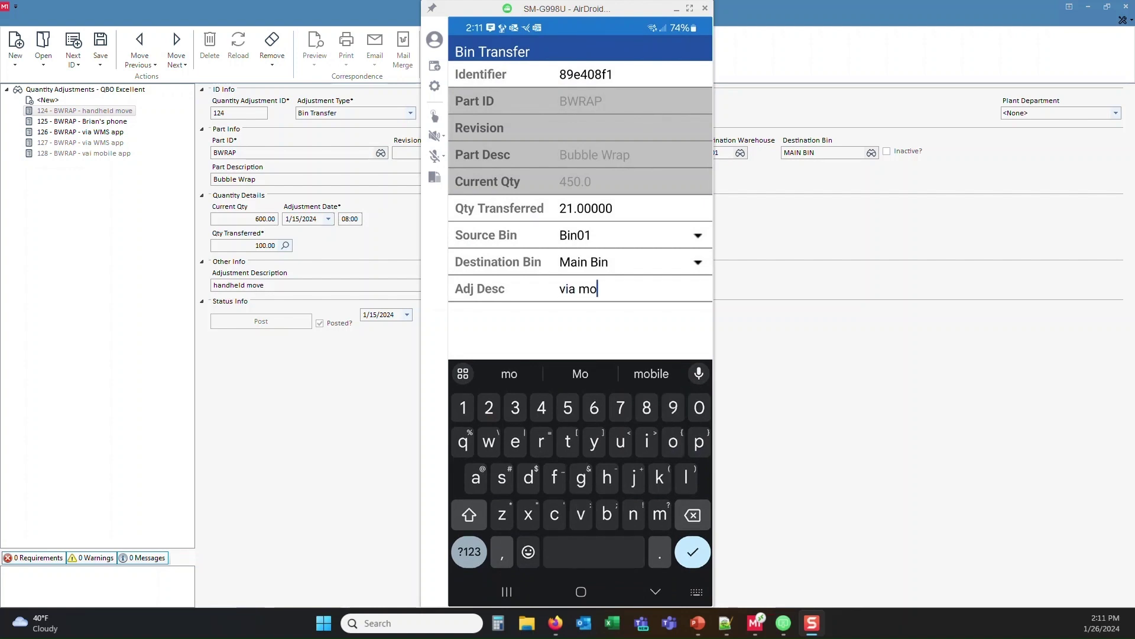
type("bile app")
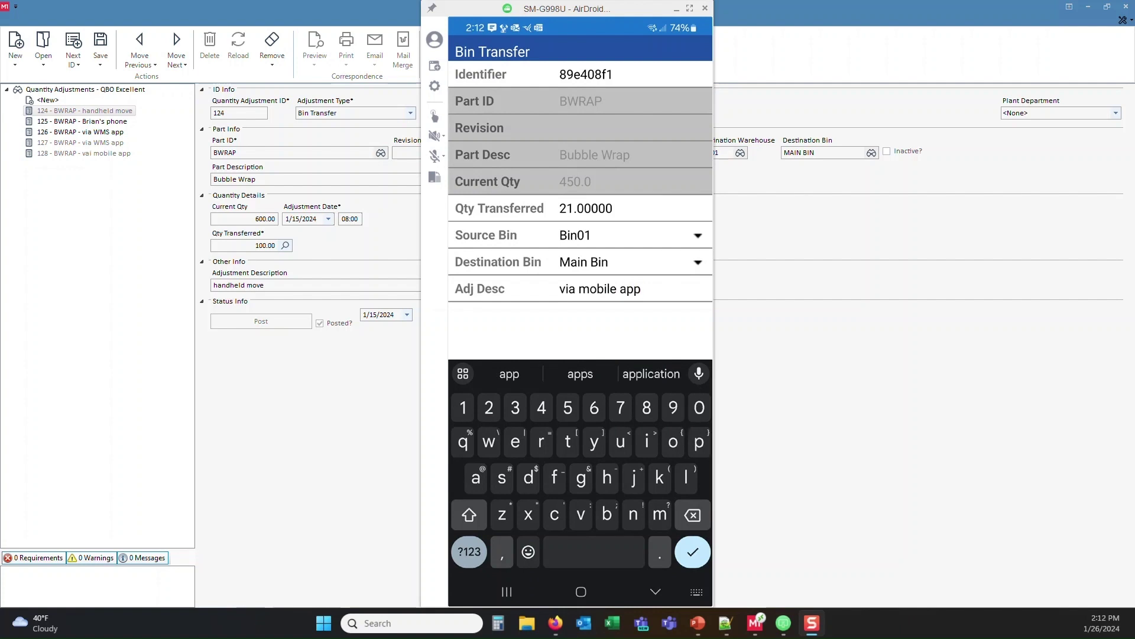
key("Return")
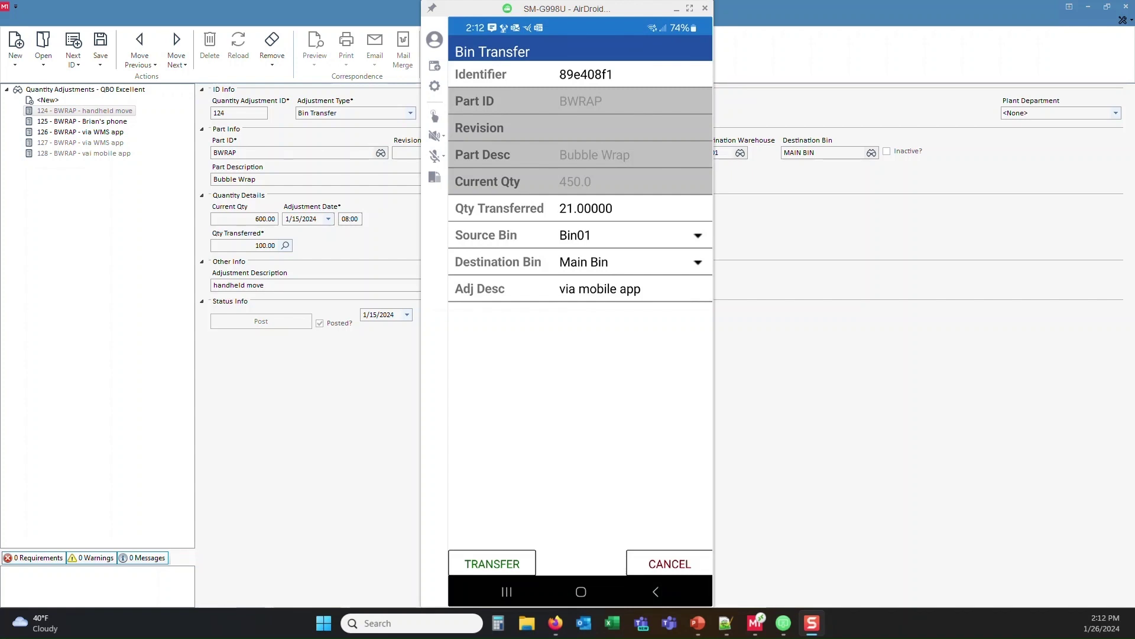
left_click(667, 339)
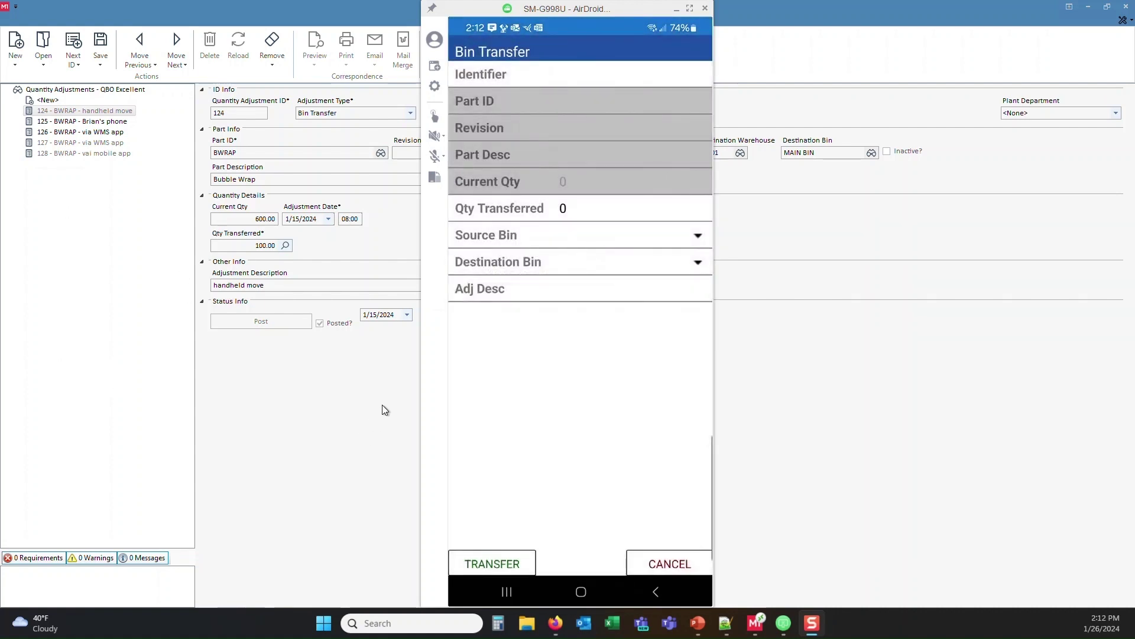
Step: In M1, step through quantity adjustments 127 and 128 to record 129, the 21 Bubble Wrap transfer
left_click(332, 415)
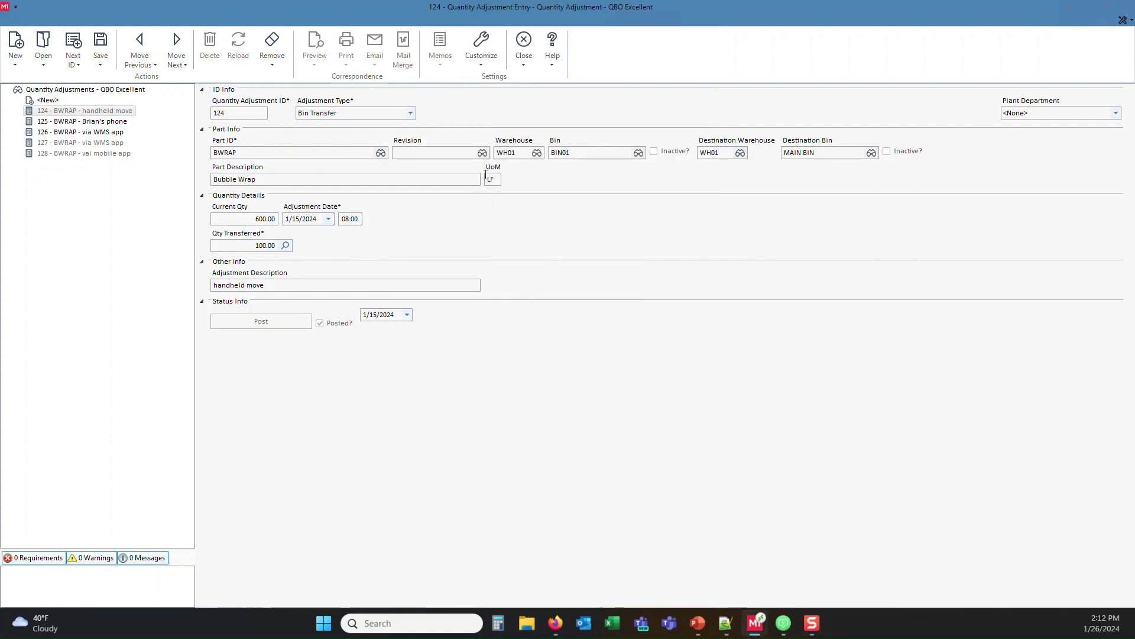
left_click(85, 143)
left_click(86, 153)
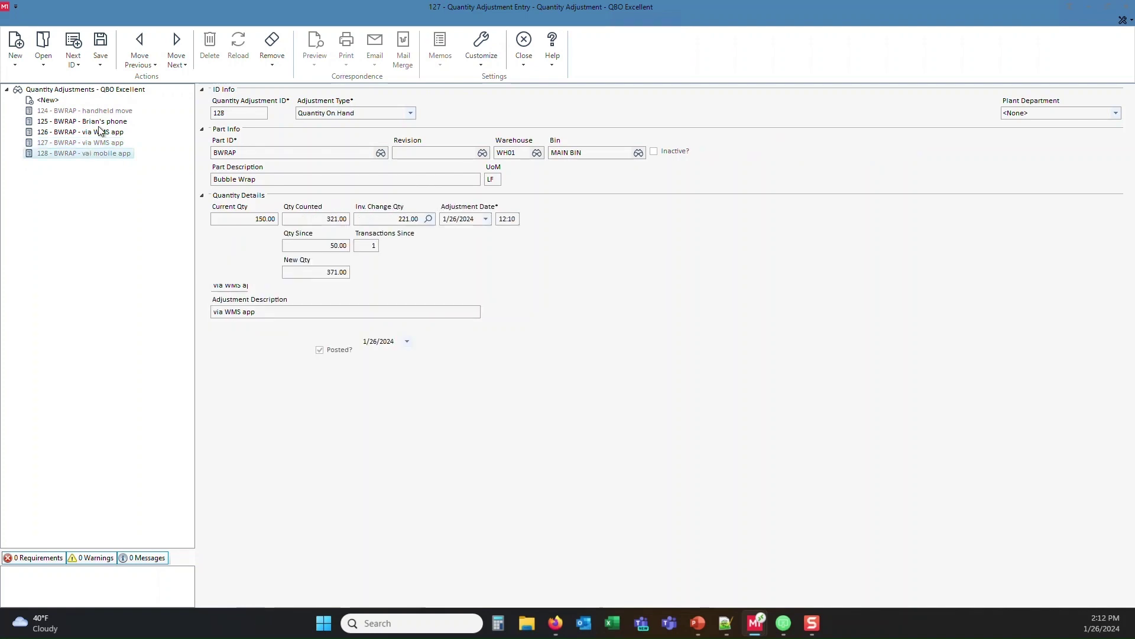
left_click(175, 39)
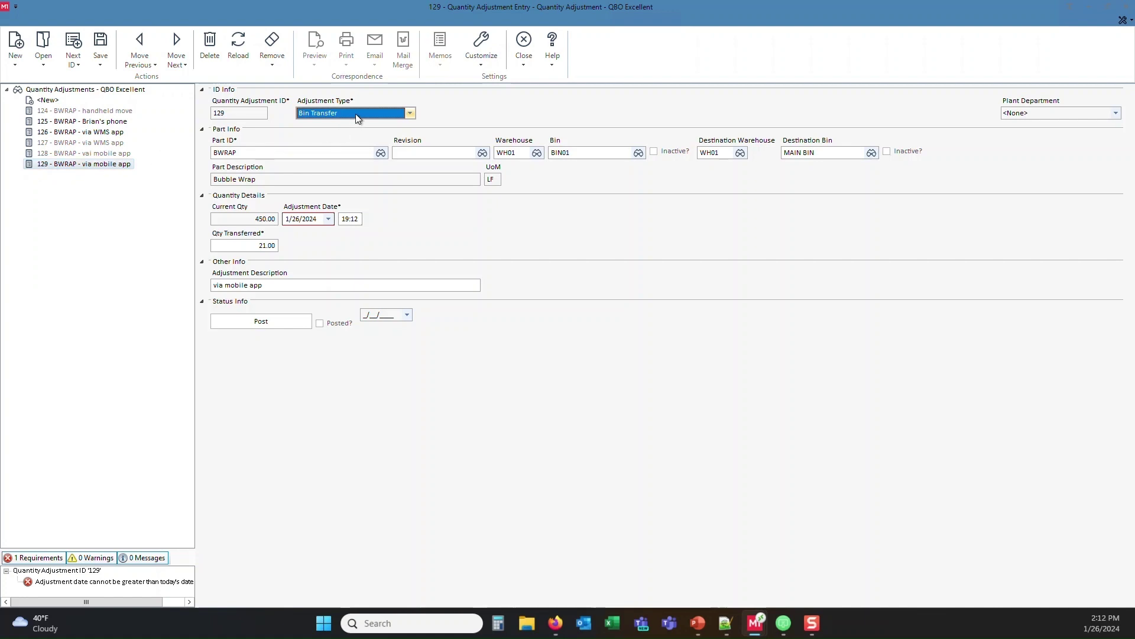
mouse_move(301, 222)
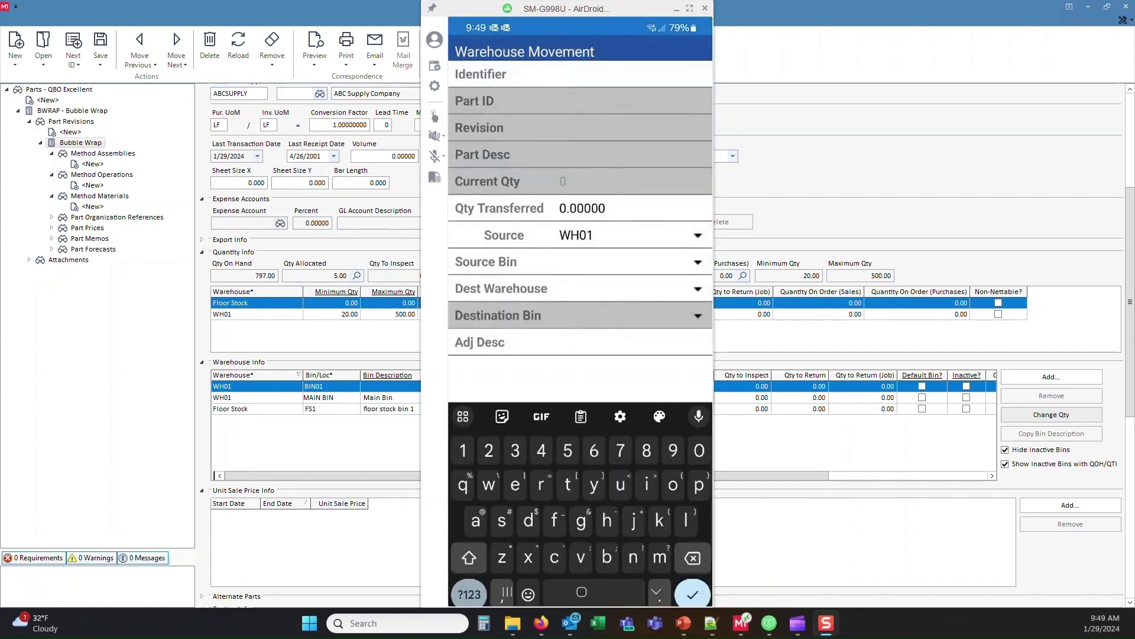
Step: Enter part BWRAP with a movement quantity of 50
type("bwr")
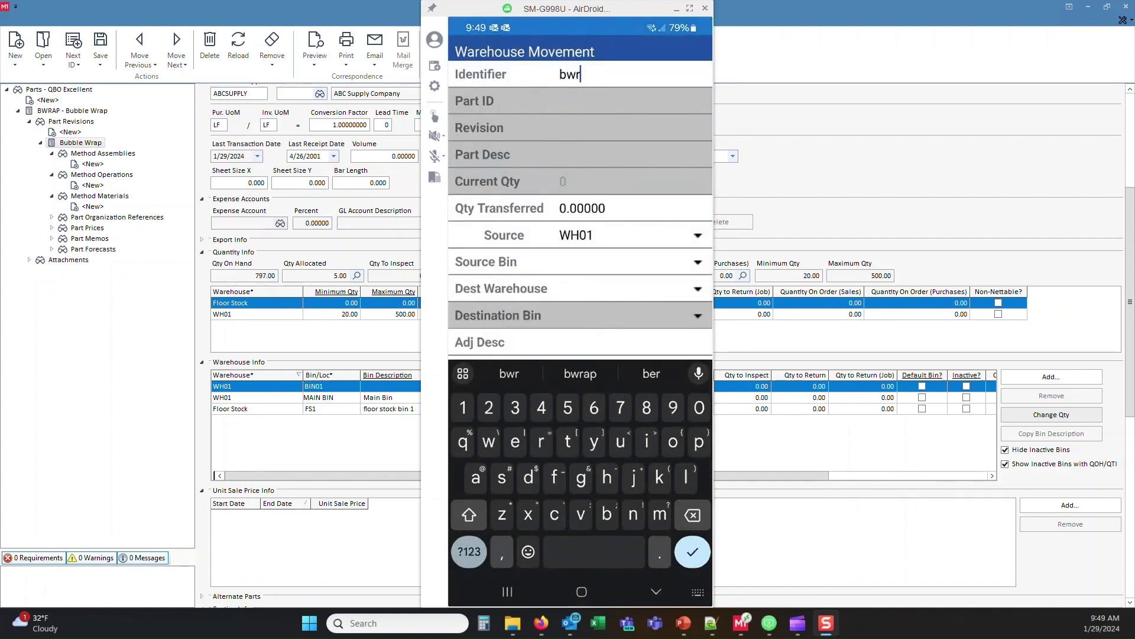
type("ap")
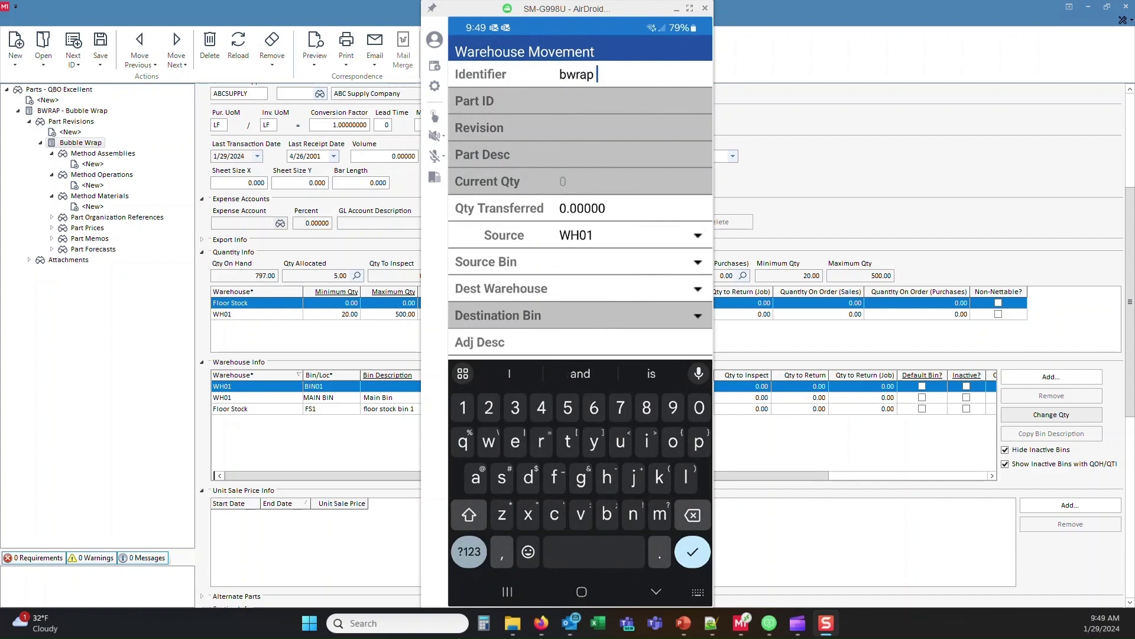
key("BackSpace")
key("Return")
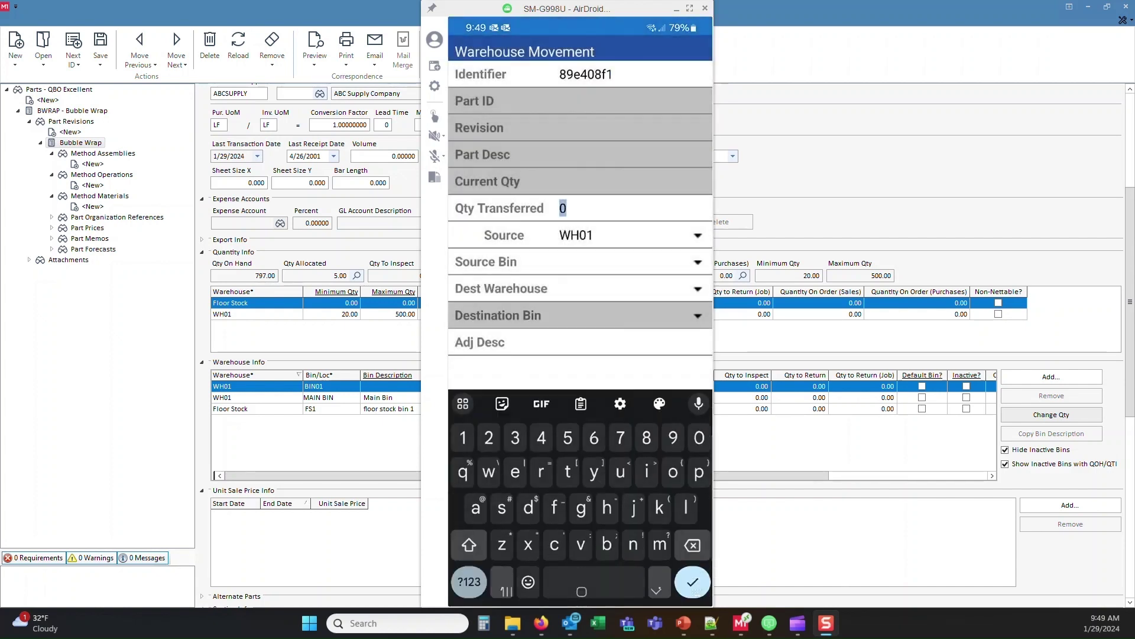
type("50")
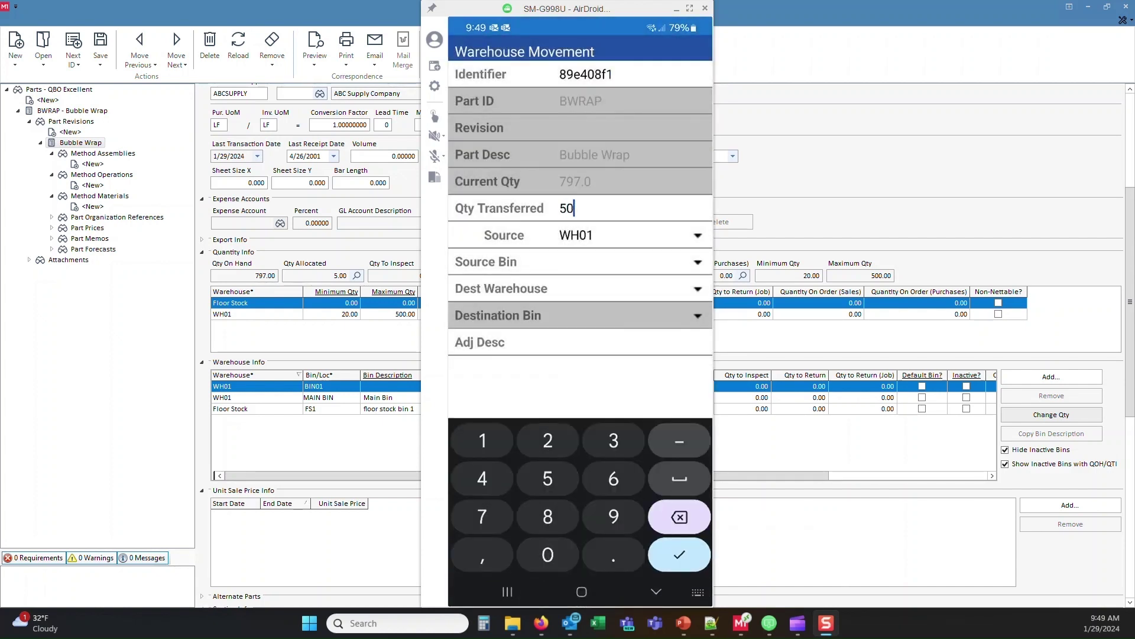
key("Return")
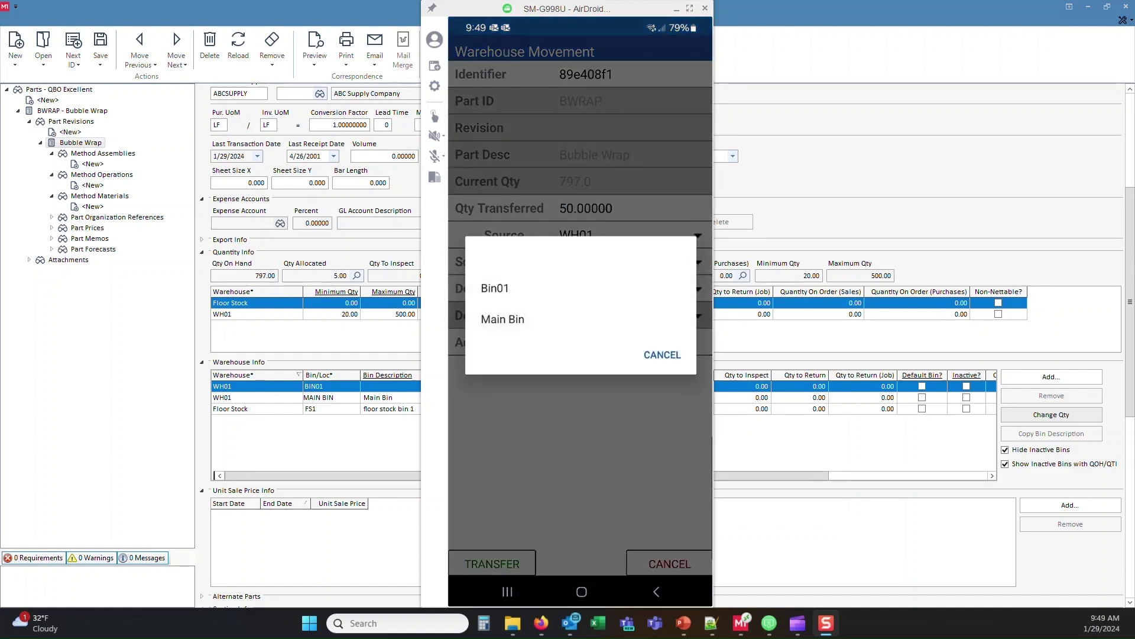
Step: Move it from Bin01 to Floor Stock bin 1, described 'via mobile app', and submit the transfer
left_click(495, 288)
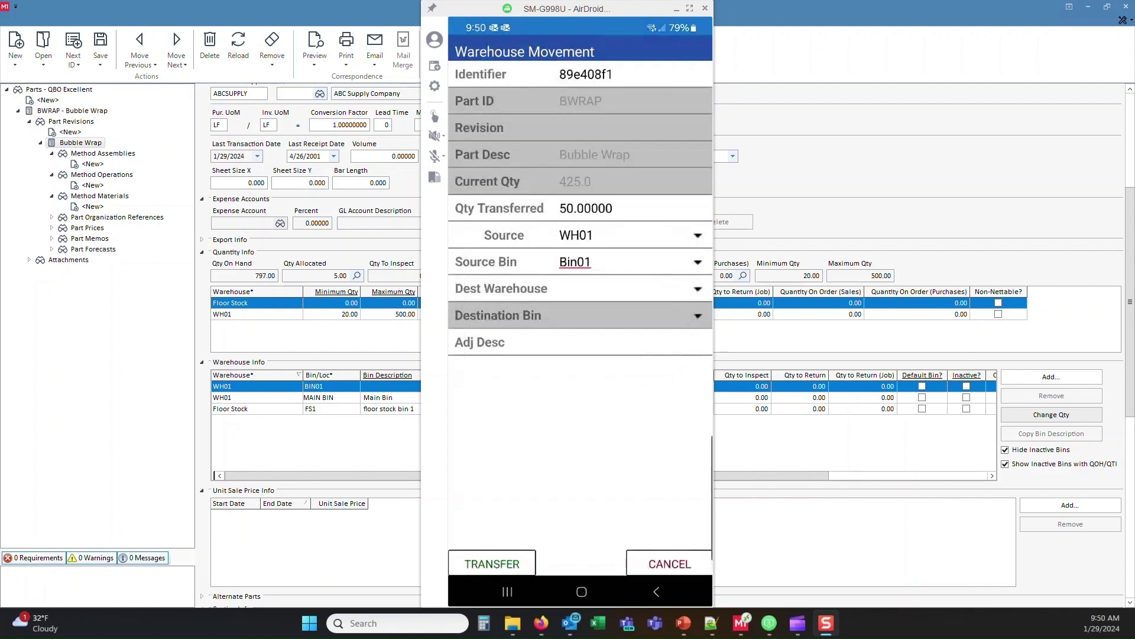
left_click(510, 303)
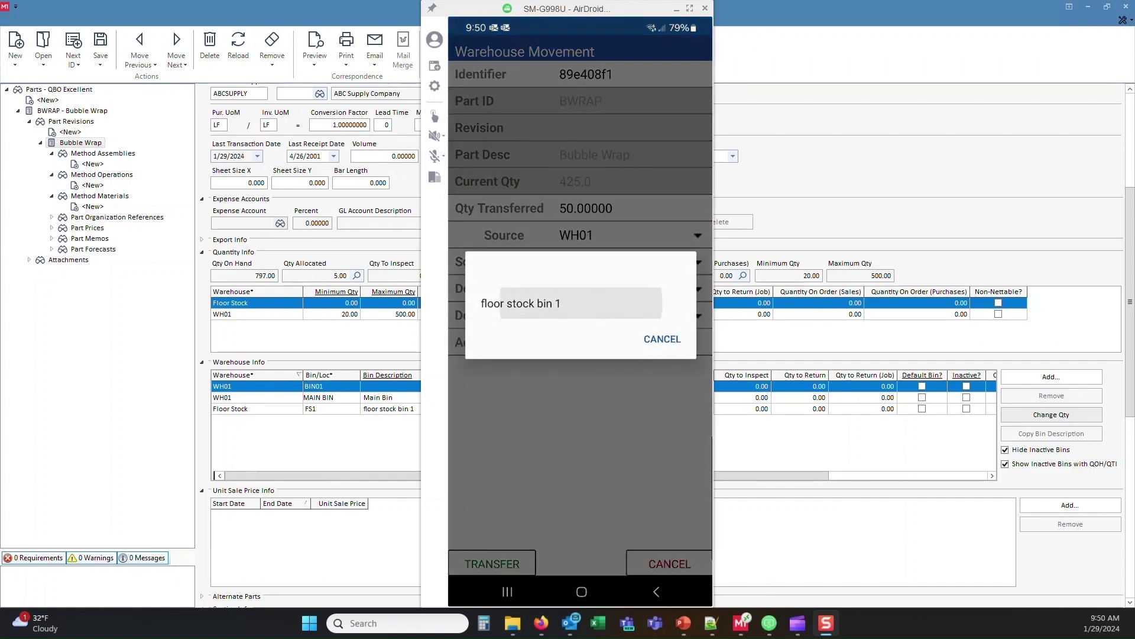
left_click(514, 307)
left_click(580, 342)
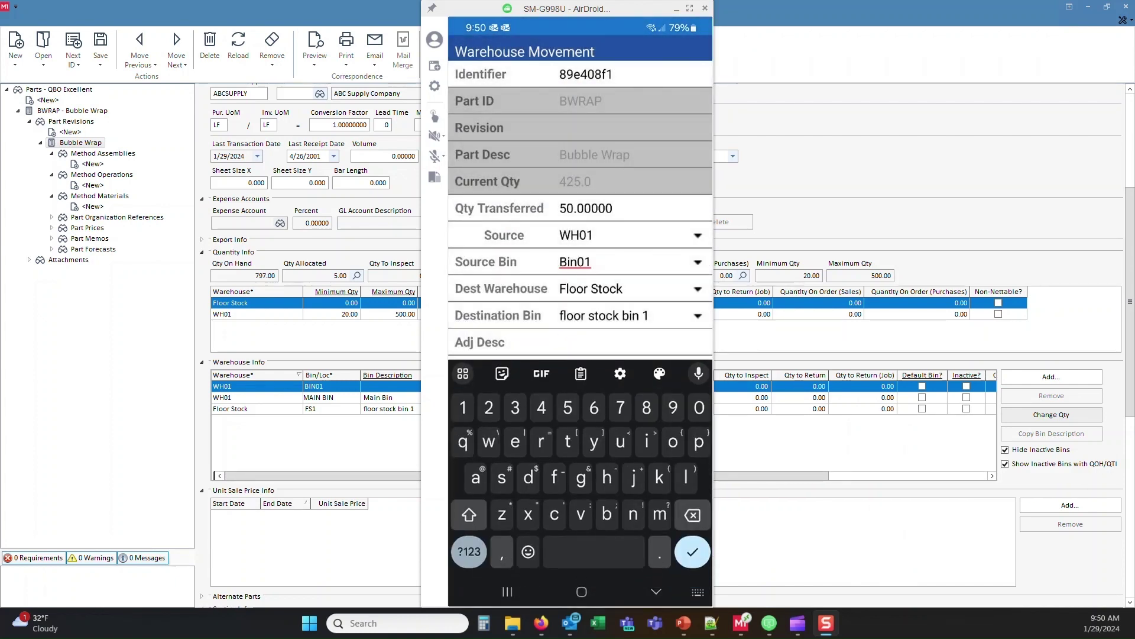
type("via")
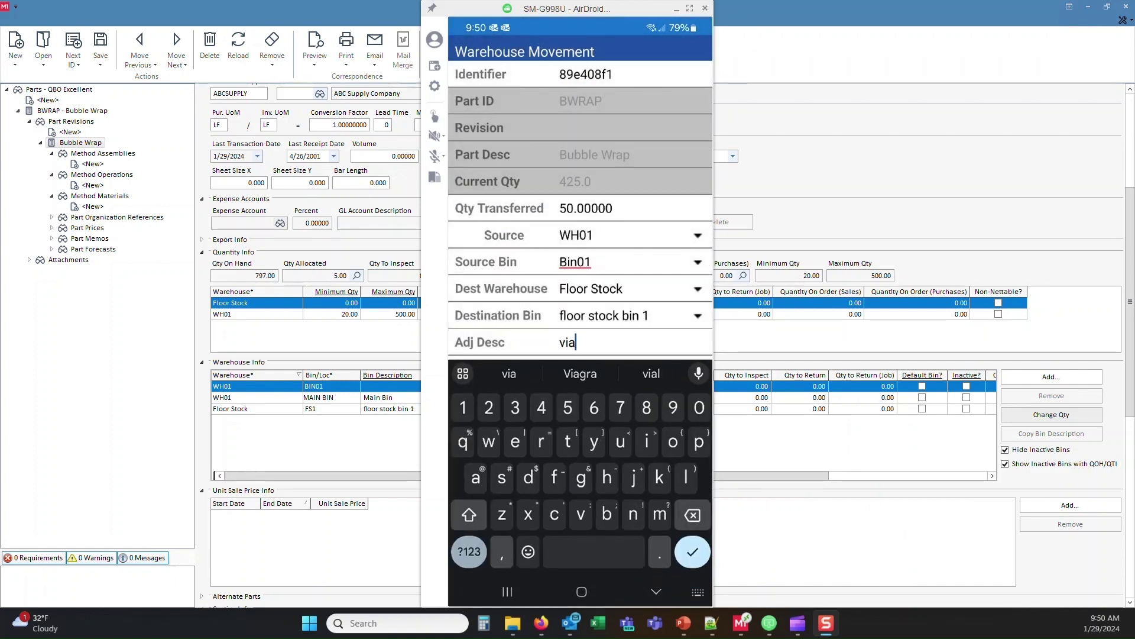
type(" mobile ")
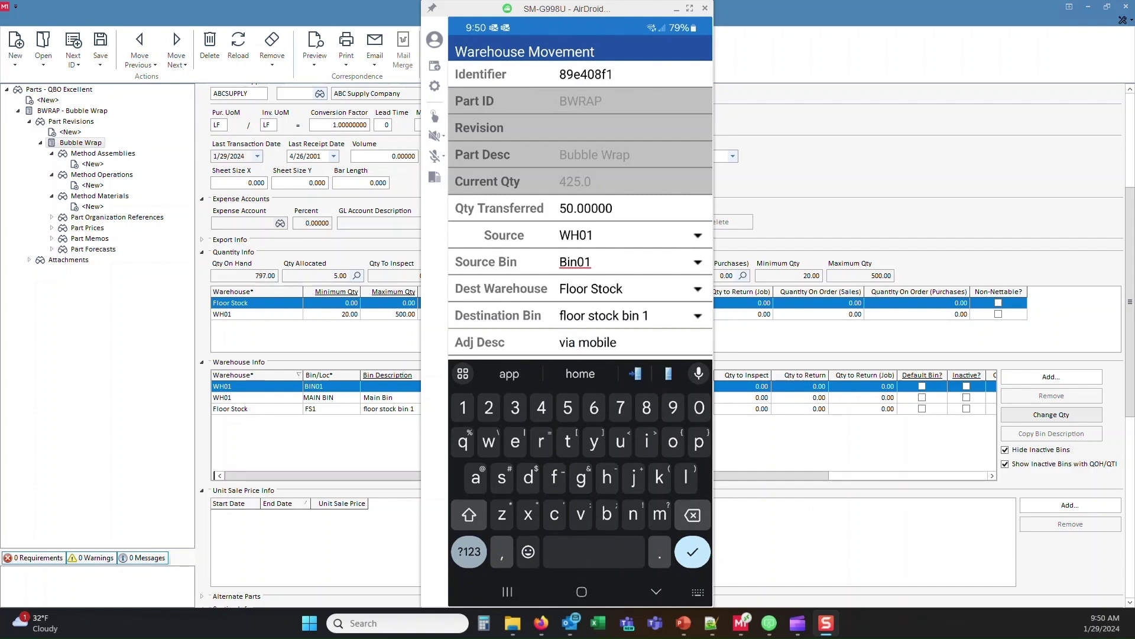
type("app")
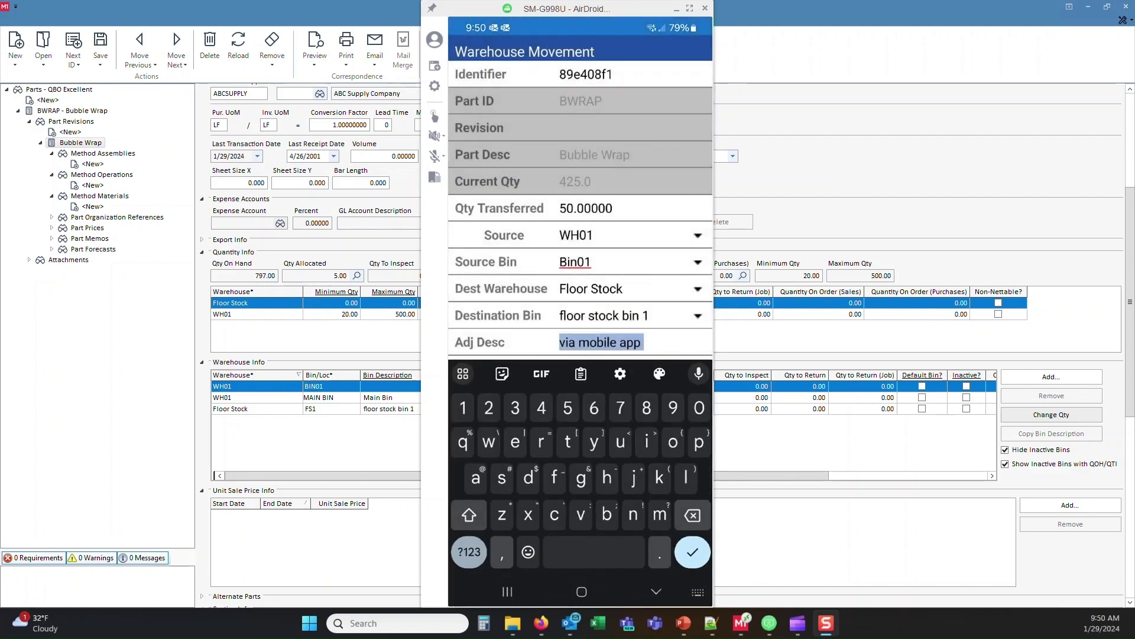
key("Return")
left_click(492, 563)
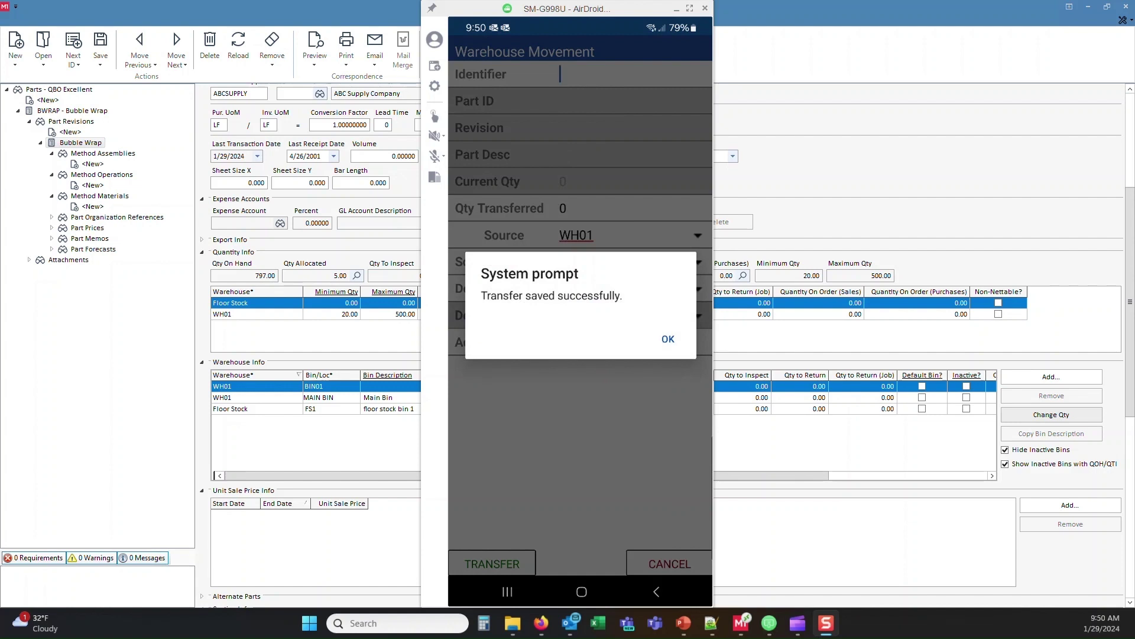
key("Return")
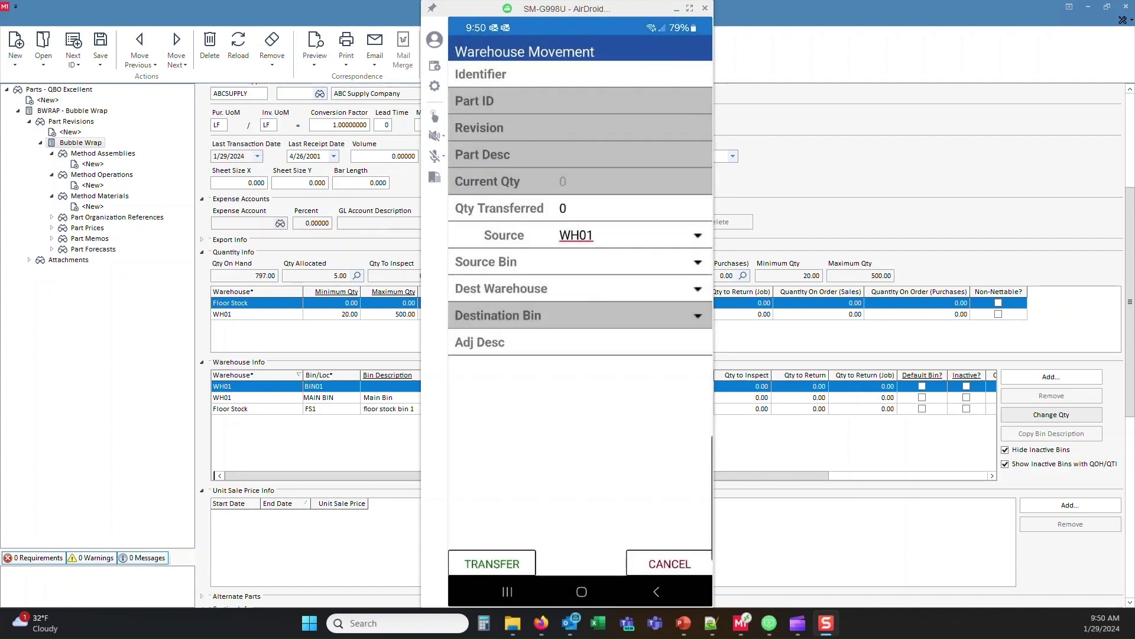
Step: Bring up M1's Warehouse Transfer 10002 showing 50 BWRAP moved from WH01 to FS
mouse_move(744, 626)
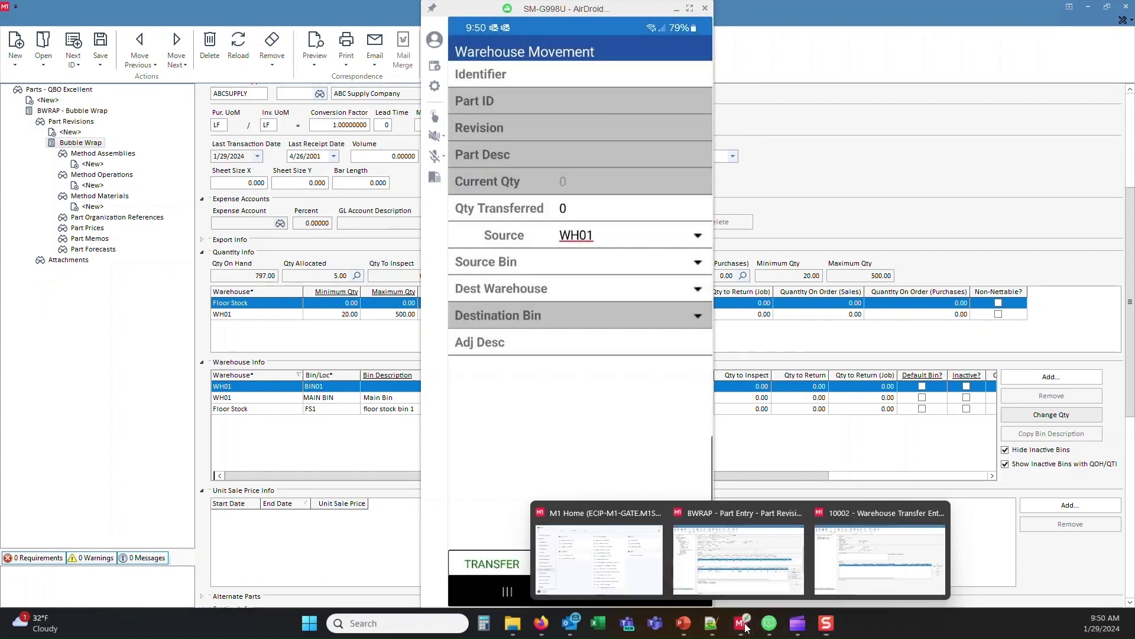
left_click(869, 568)
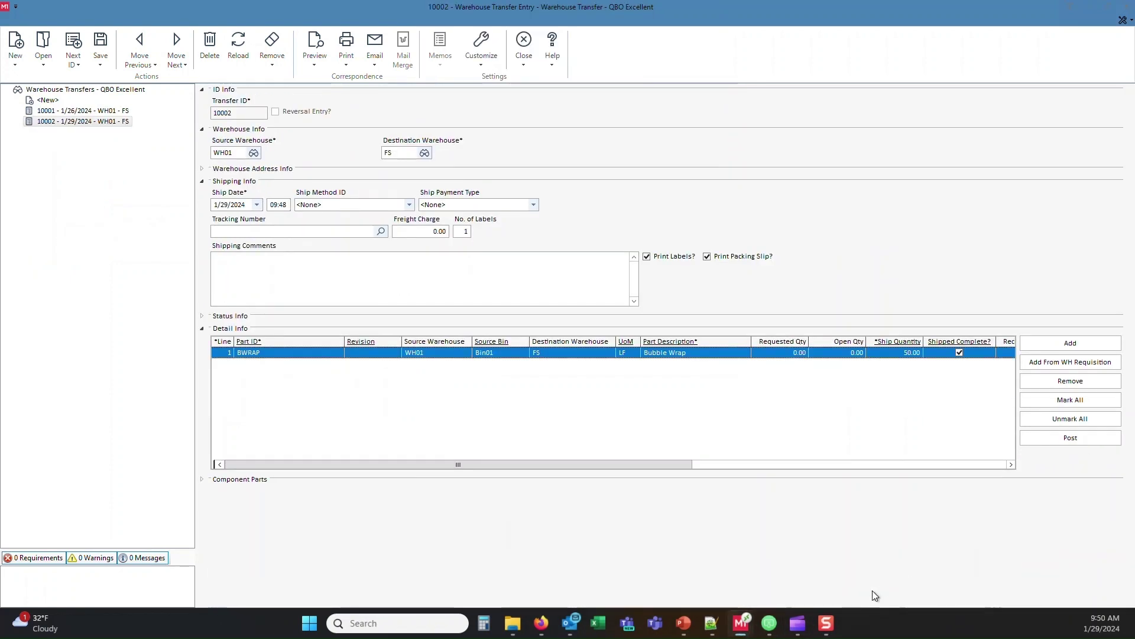